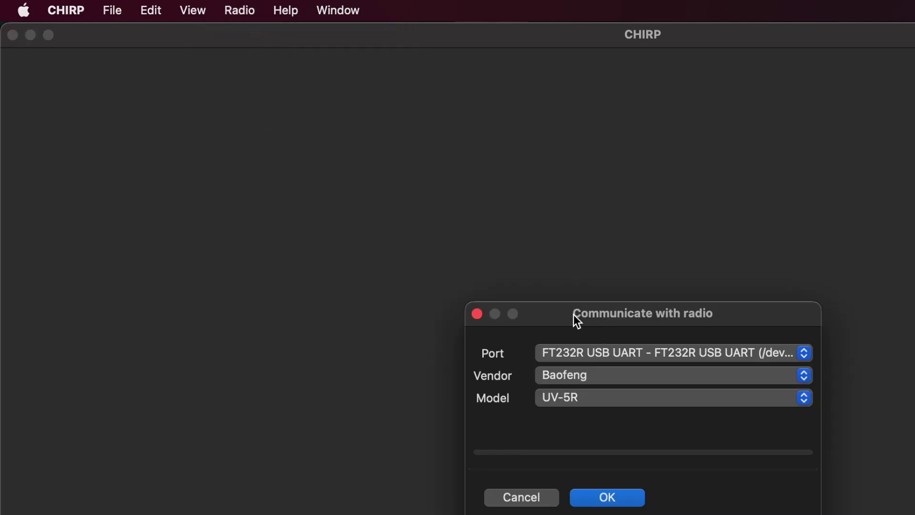
Download the radio's memory image over the FT232R USB UART port, with vendor Baofeng and model UV-5R
left_click_drag(574, 314, 403, 85)
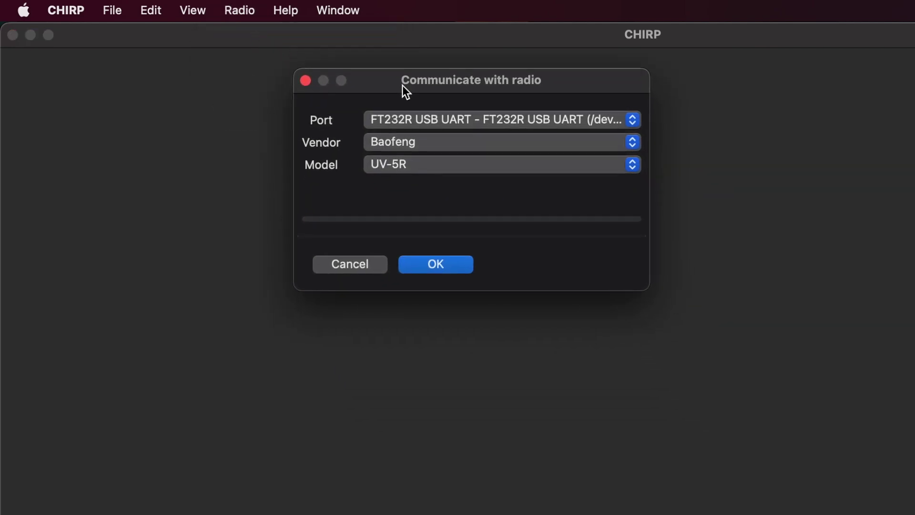
left_click(541, 122)
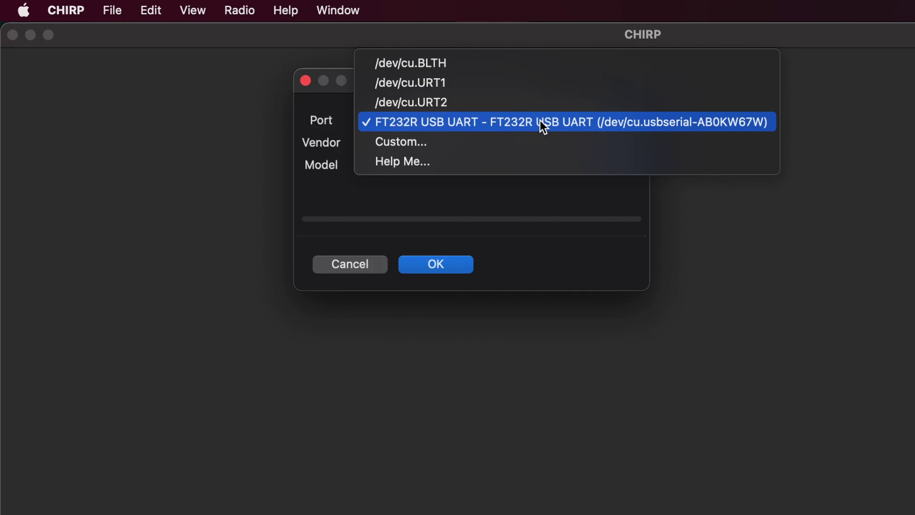
left_click(543, 123)
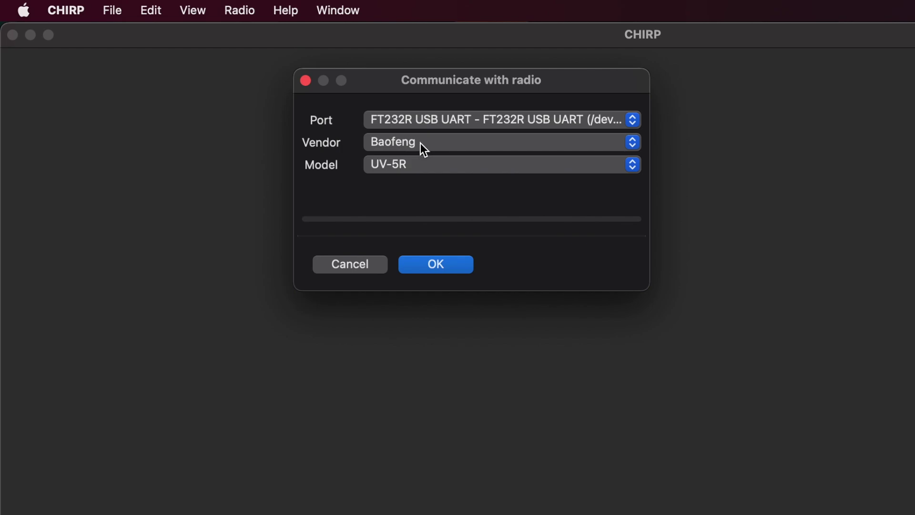
left_click(424, 149)
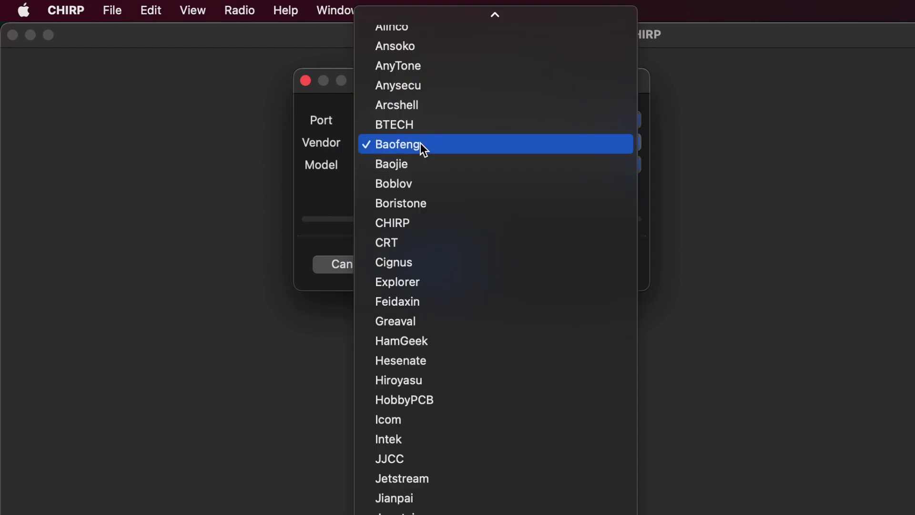
left_click(452, 144)
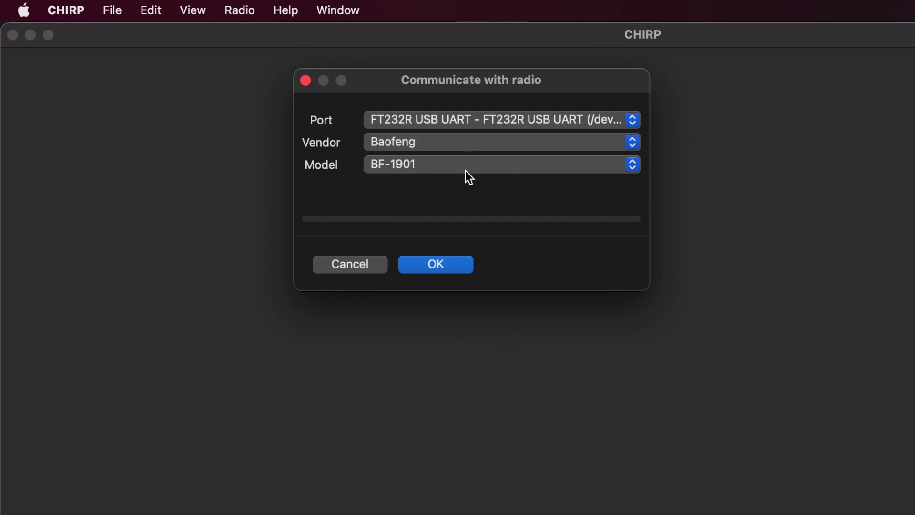
left_click(469, 164)
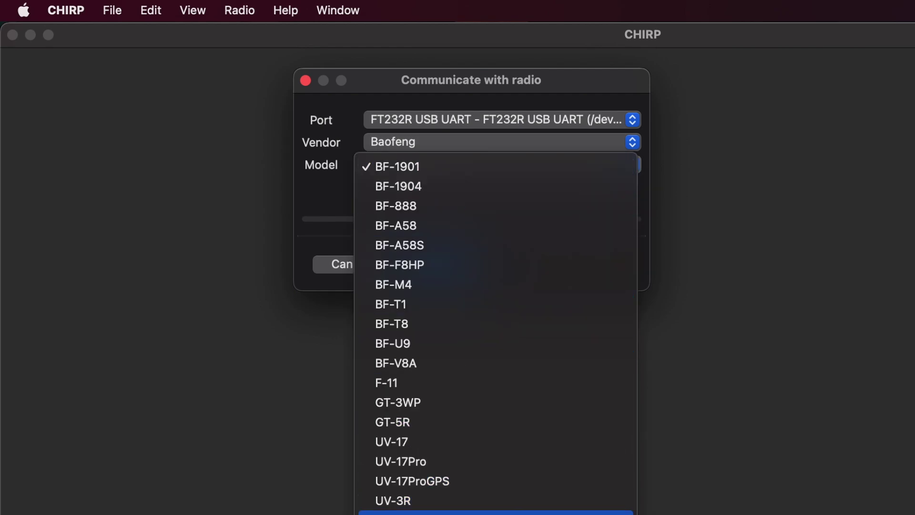
key("Return")
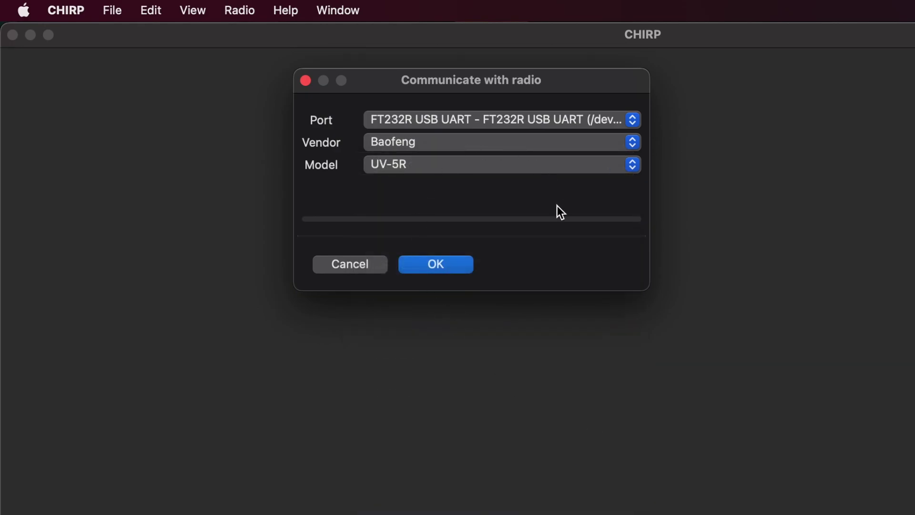
left_click(446, 266)
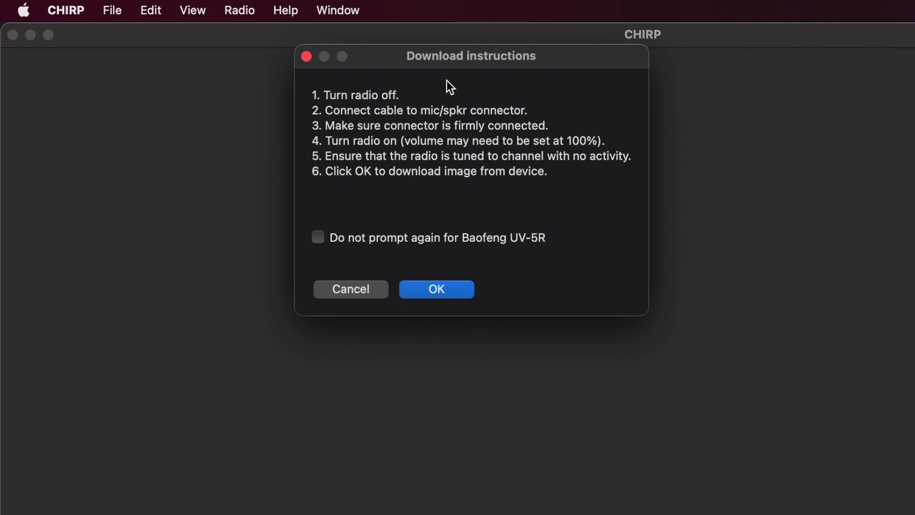
left_click(443, 293)
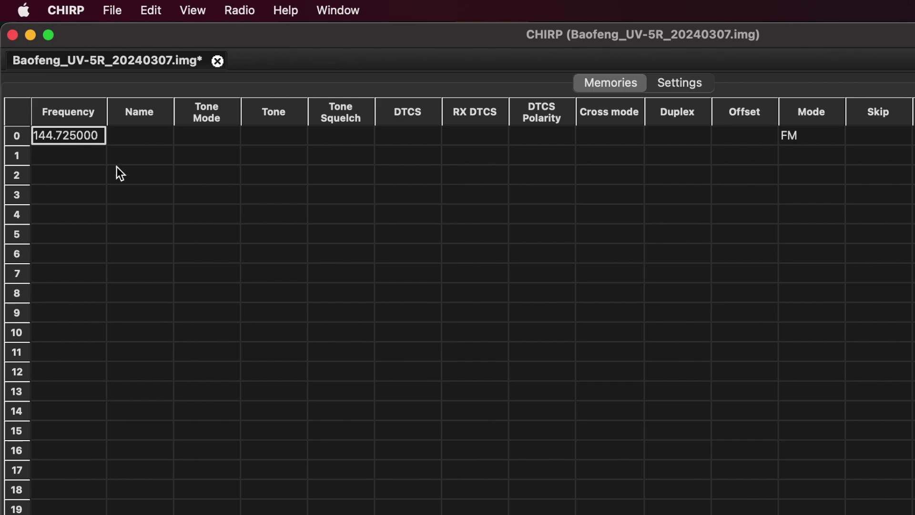
Delete the 144.725000 entry in memory row 0
left_click(17, 138)
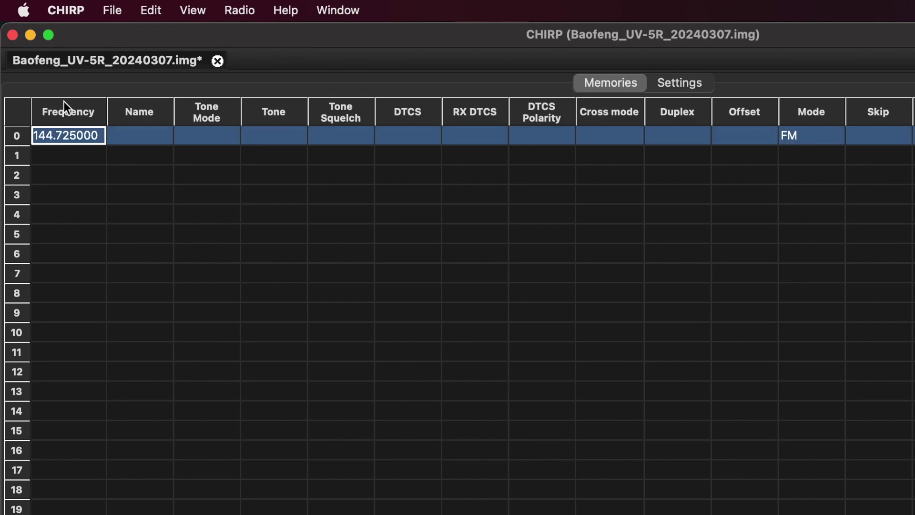
left_click(153, 9)
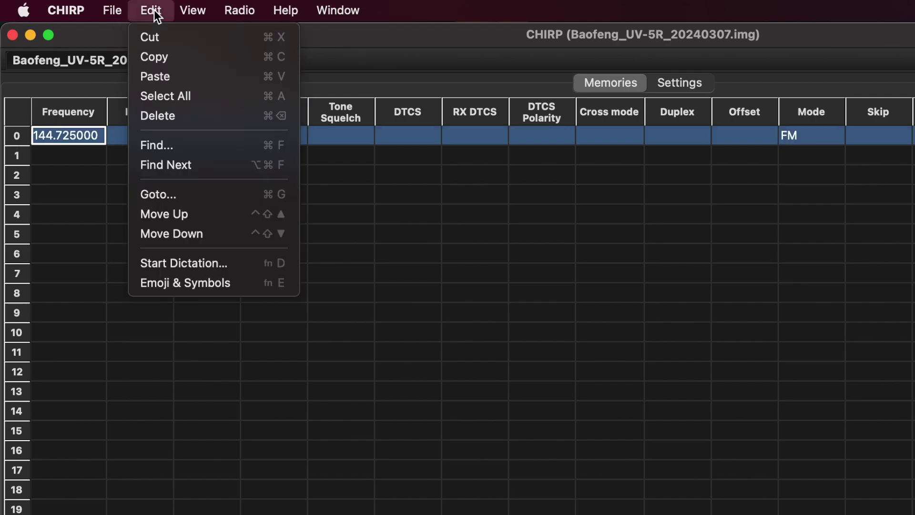
left_click(164, 116)
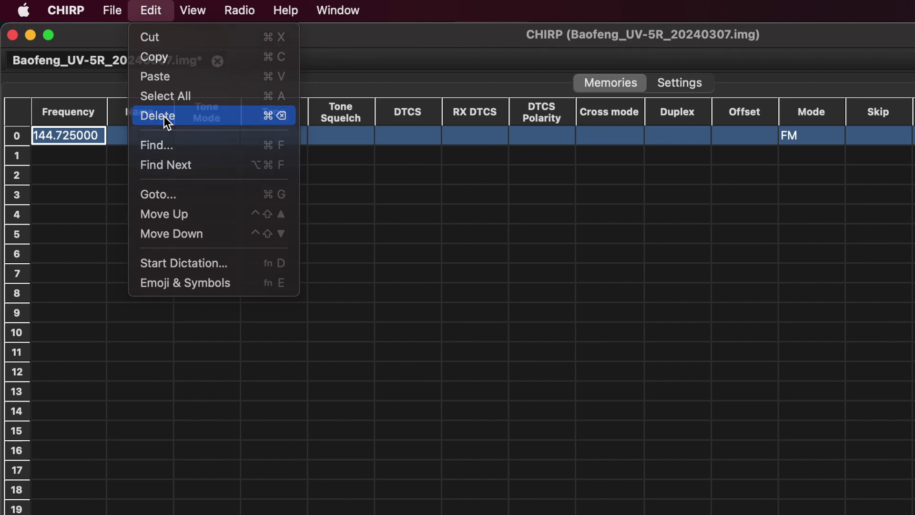
left_click(156, 275)
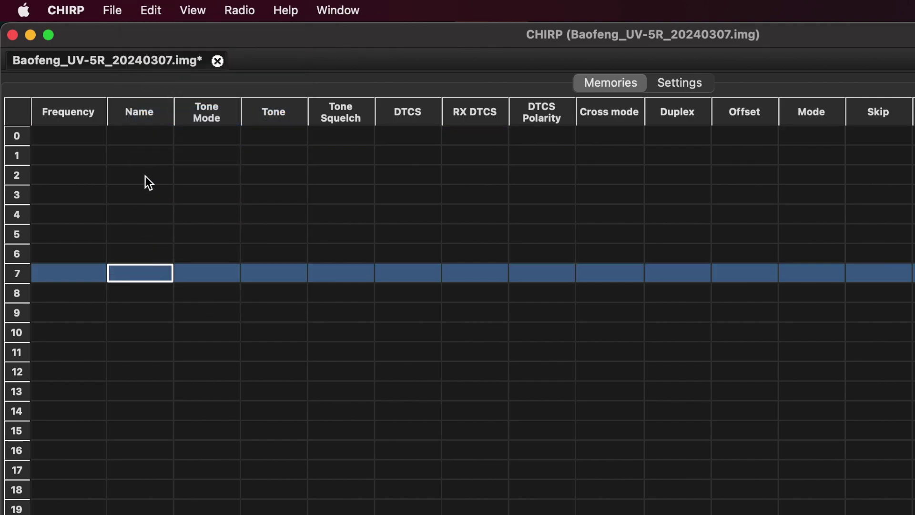
Save the radio image to the Desktop as Baofeng_UV-5R_20240307
left_click(114, 10)
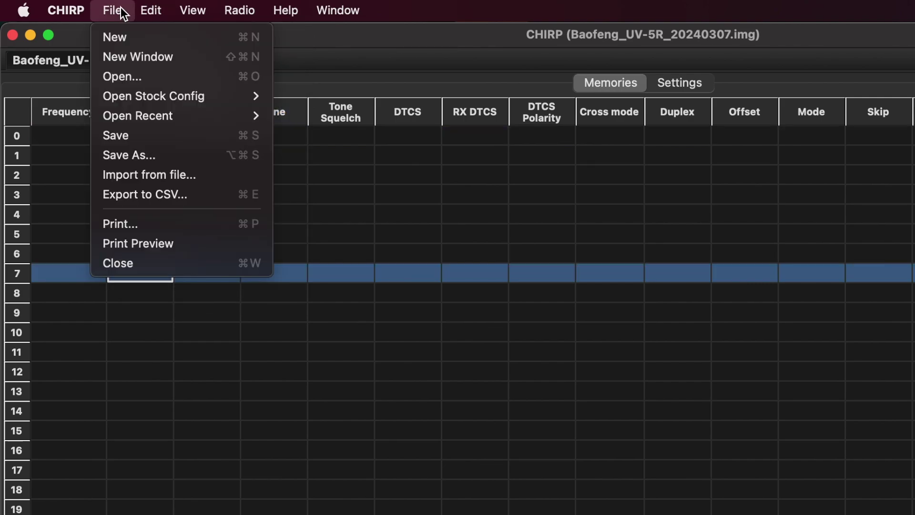
left_click(133, 140)
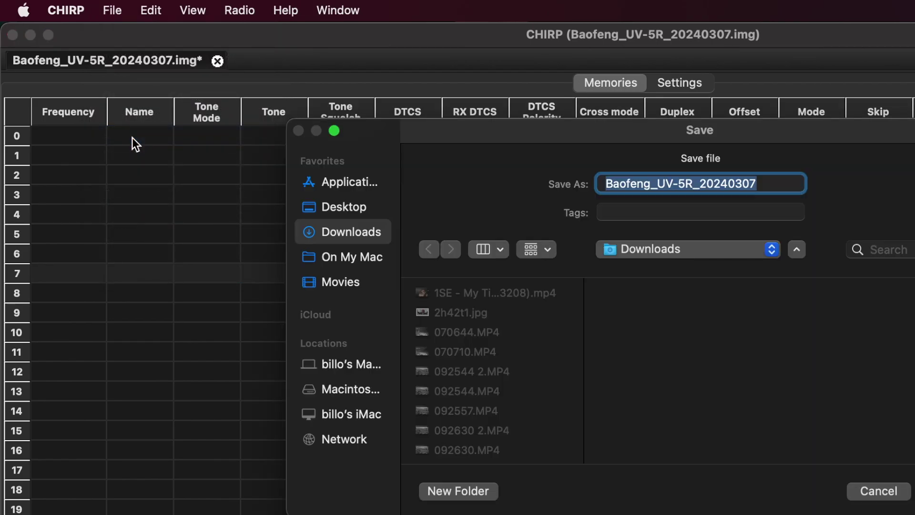
left_click(350, 206)
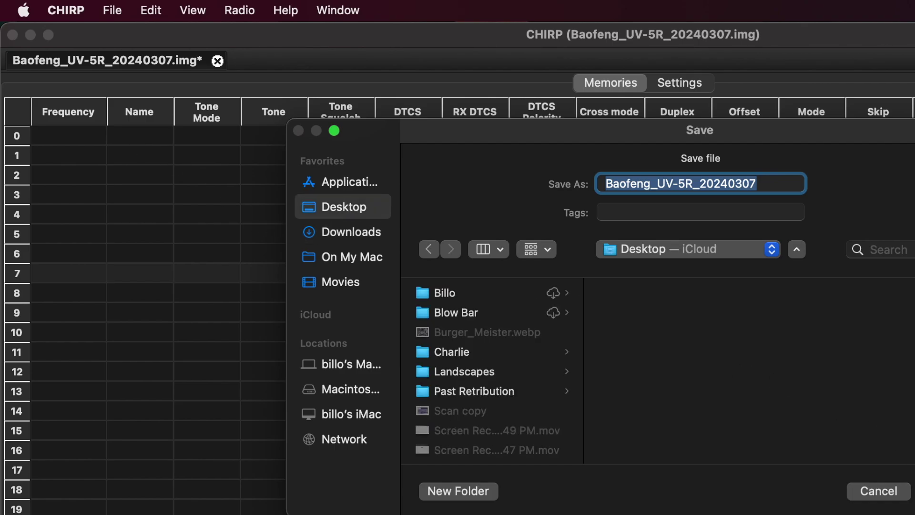
key("Return")
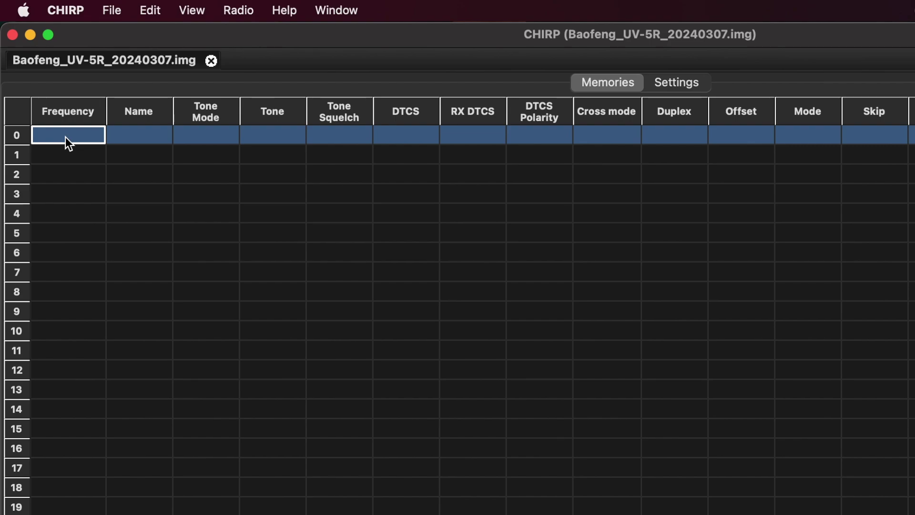
Save a working copy of the image on the Desktop under the name Baofeng_UV-5R_Test
left_click(112, 12)
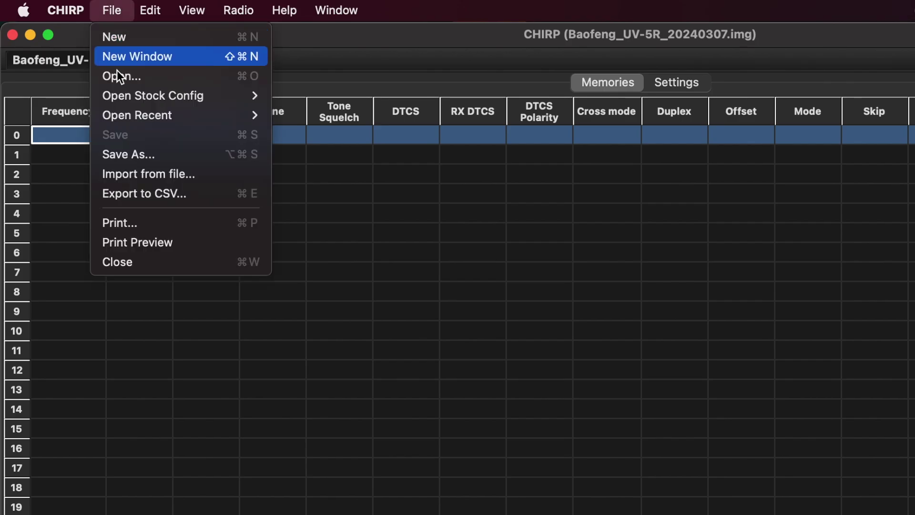
left_click(132, 155)
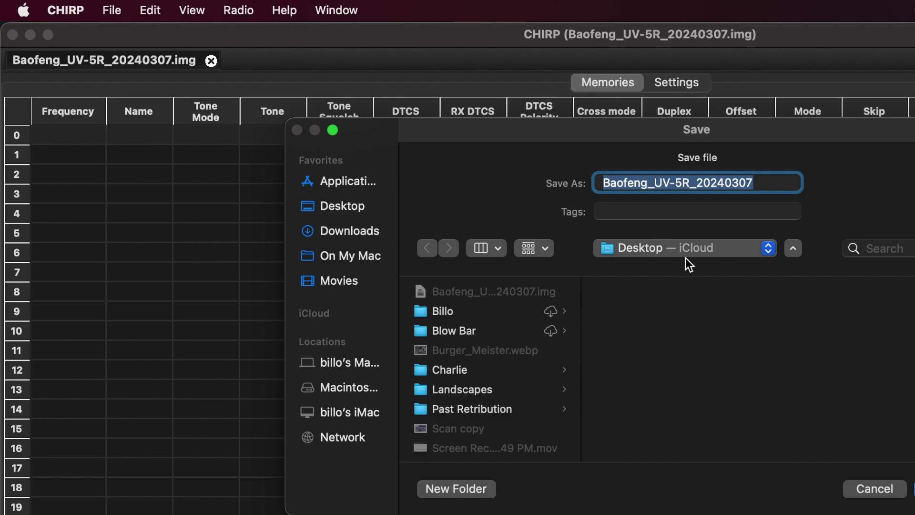
left_click(777, 183)
key("BackSpace")
key("BackSpace")
key("BackSpace")
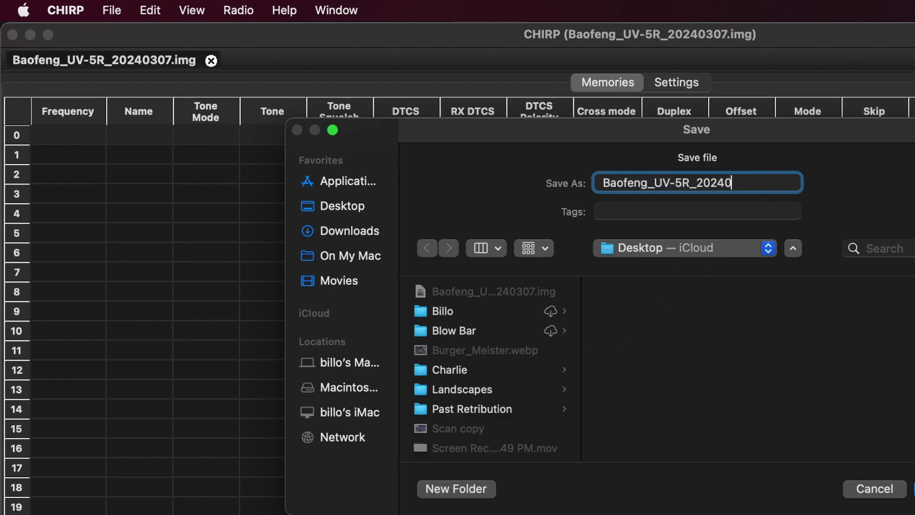
key("BackSpace")
key("BackSpace")
key("BackSpace")
key("BackSpace")
key("BackSpace")
type("Test")
key("Return")
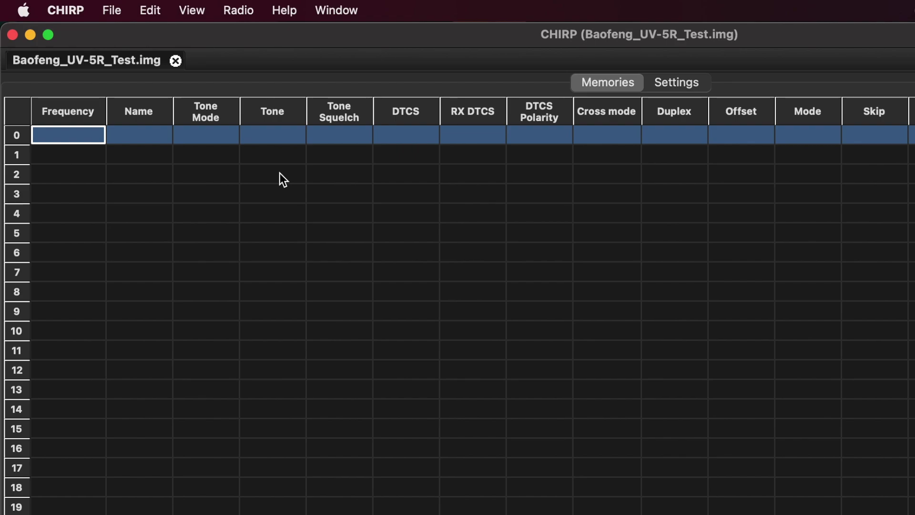
Switch to Safari and open RepeaterBook's North American proximity search form at its city and state field
key("super+Tab")
key("super+Tab")
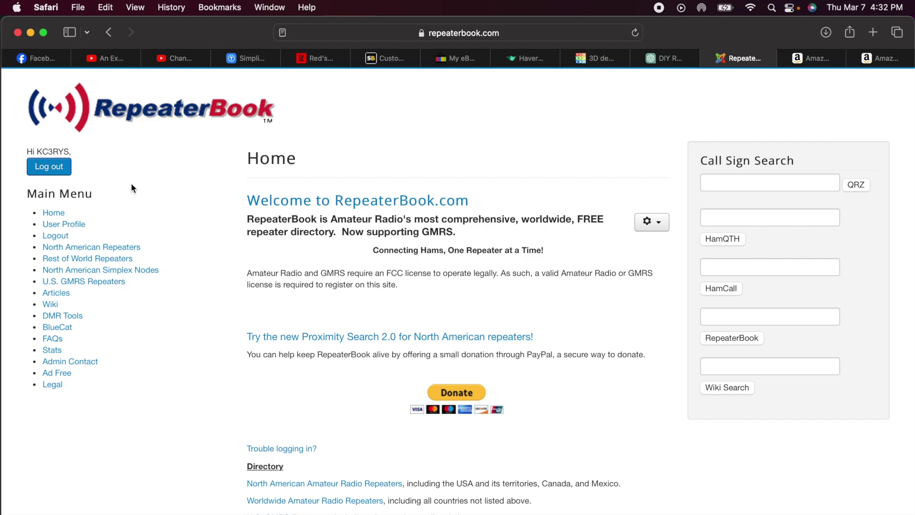
left_click(107, 252)
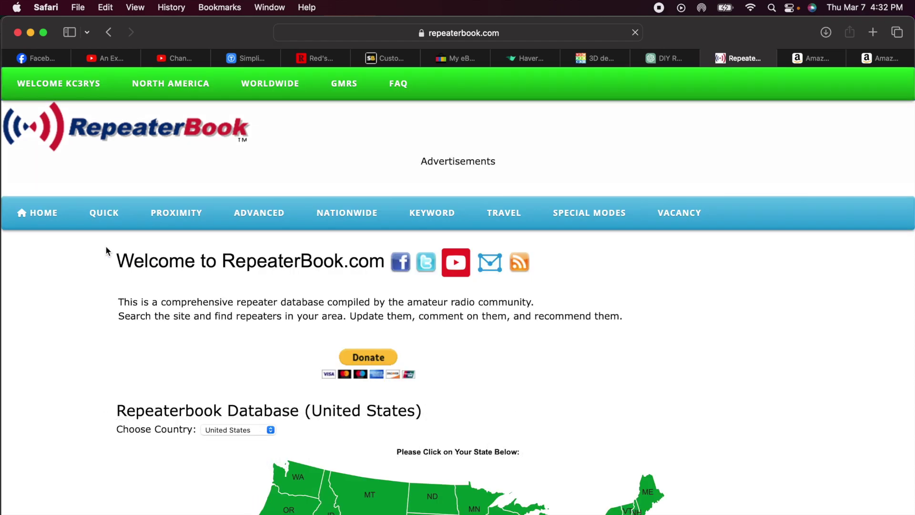
left_click(178, 214)
scroll(251, 363, "down", 2)
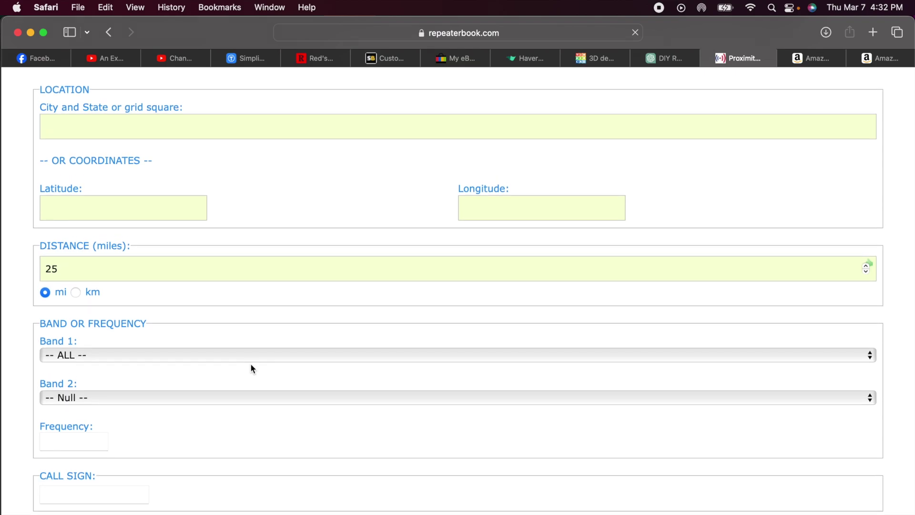
left_click(308, 126)
Set the repeater search distance to 15 miles
scroll(308, 126, "down", 5)
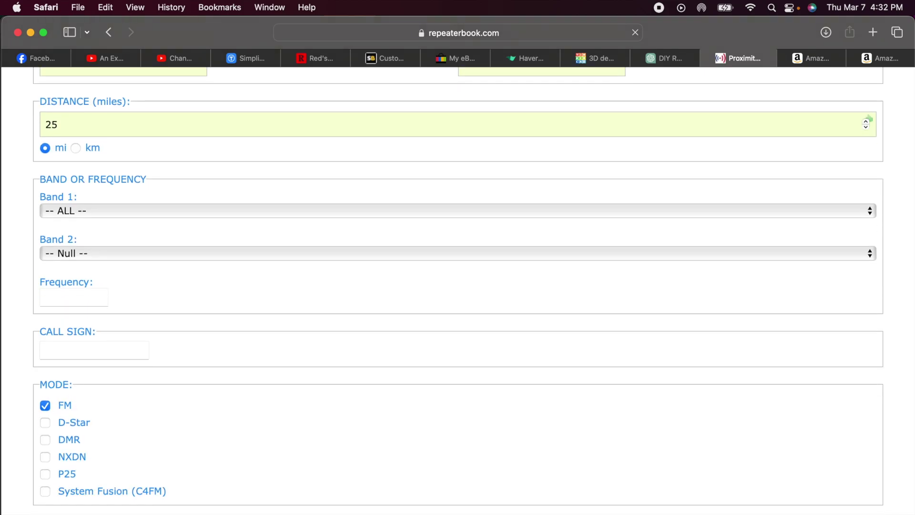
left_click(138, 118)
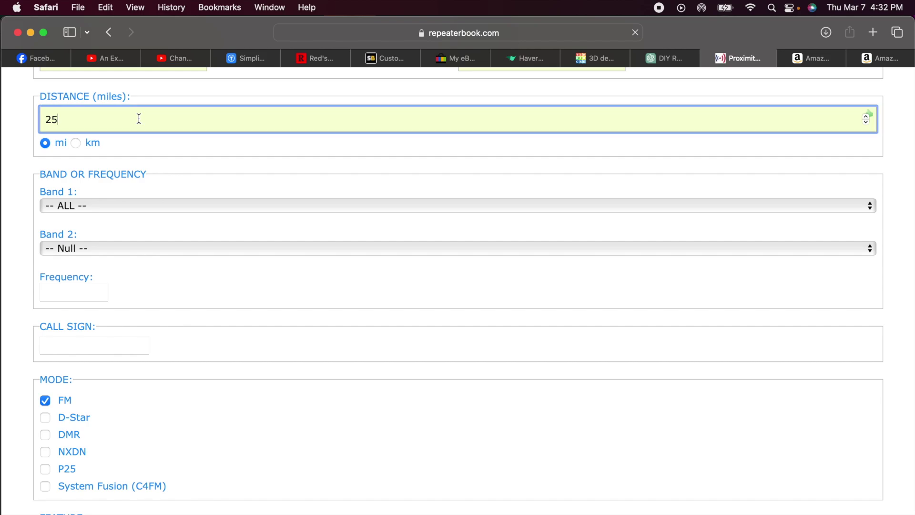
key("BackSpace")
key("BackSpace")
type("15")
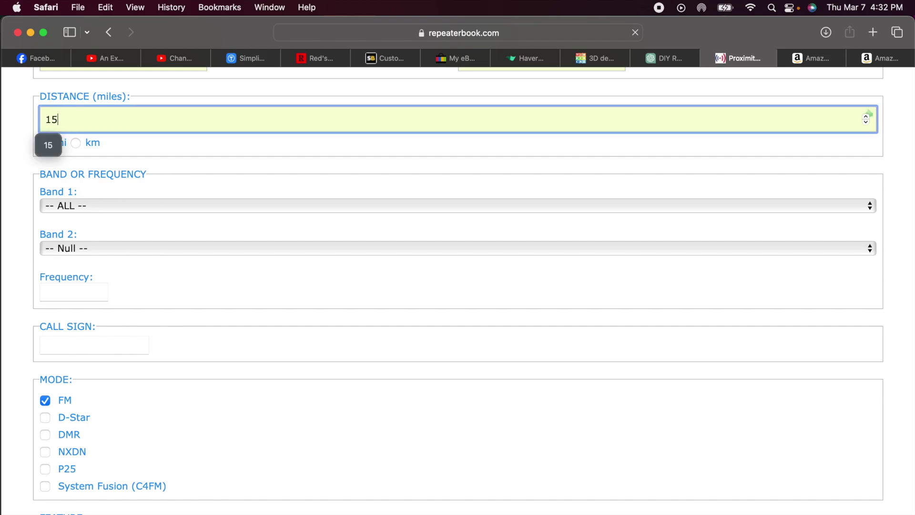
left_click(257, 162)
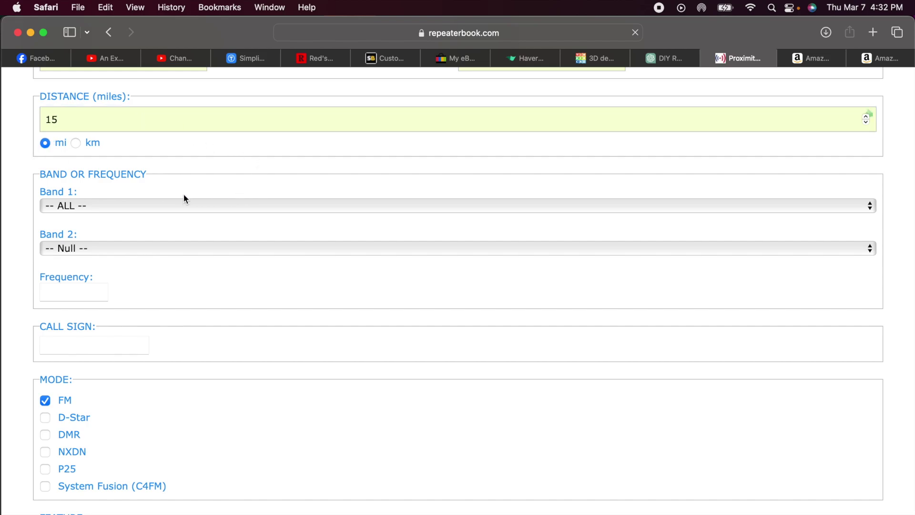
Limit the search to the 2 m band as Band 1 and 70 cm as Band 2
left_click(180, 209)
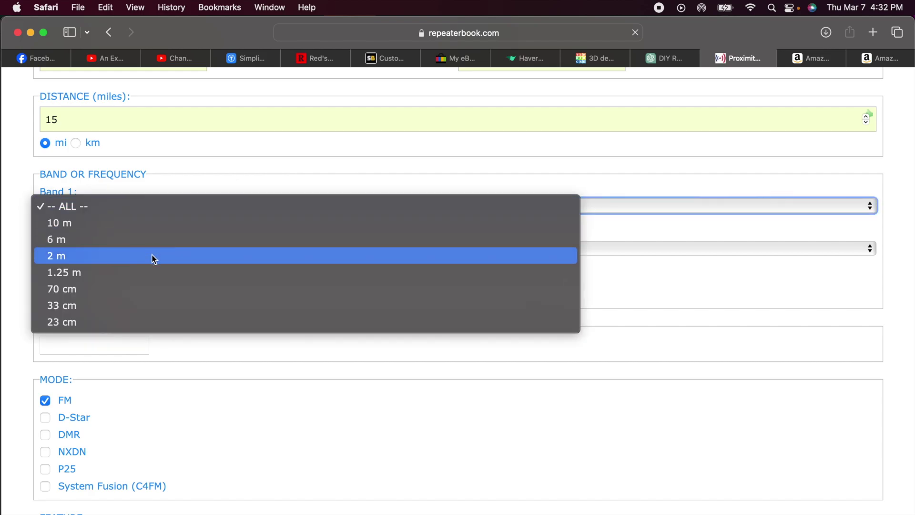
left_click(154, 257)
left_click(153, 249)
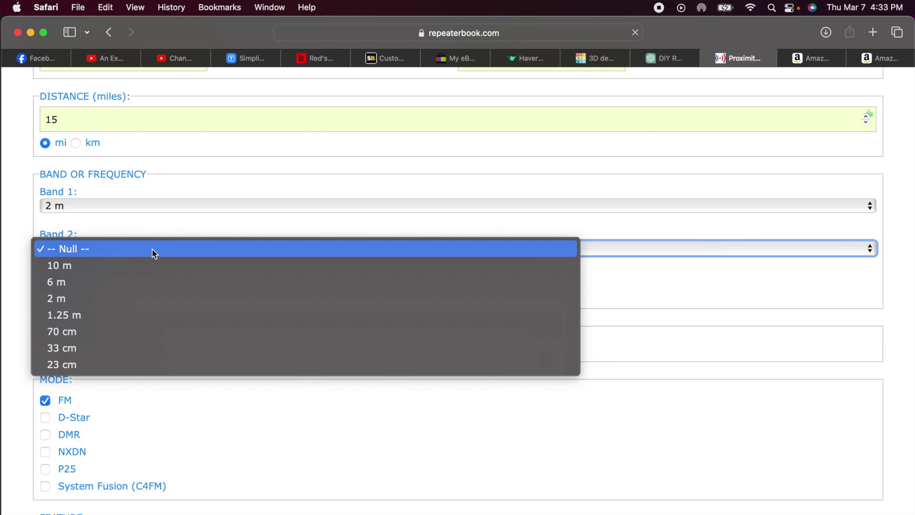
left_click(142, 327)
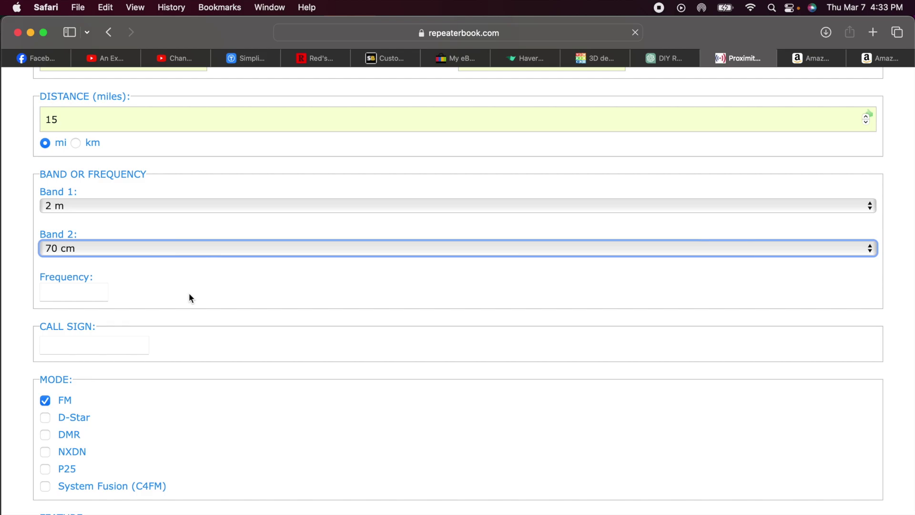
Restrict the search to confirmed on-air repeaters and open repeaters only, leaving the call sign blank
scroll(189, 293, "down", 5)
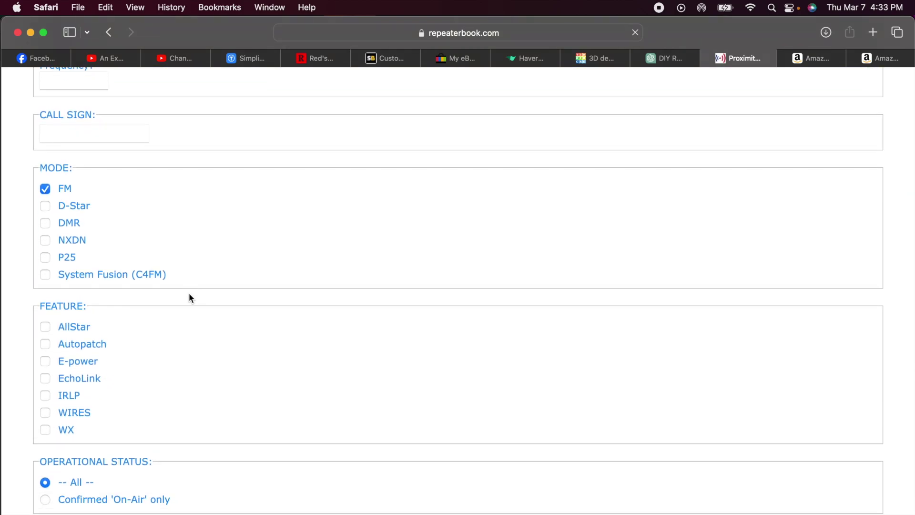
left_click(130, 126)
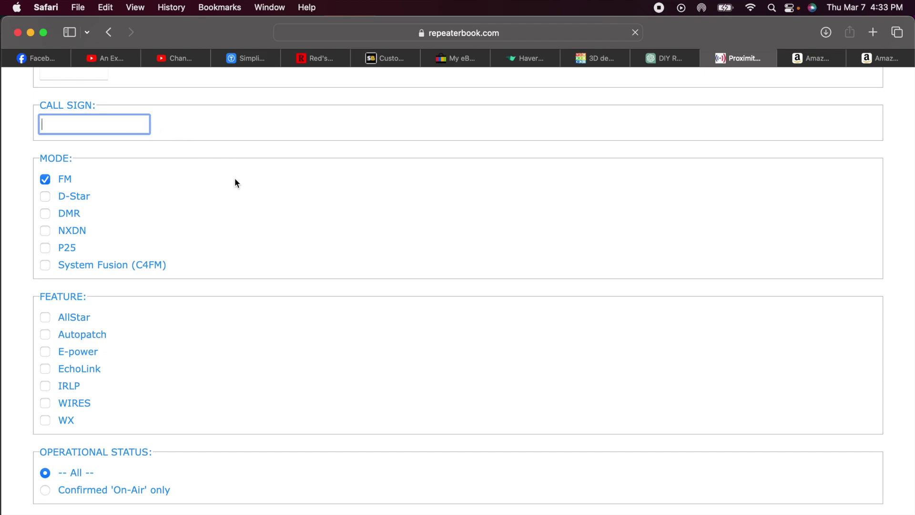
scroll(235, 178, "down", 2)
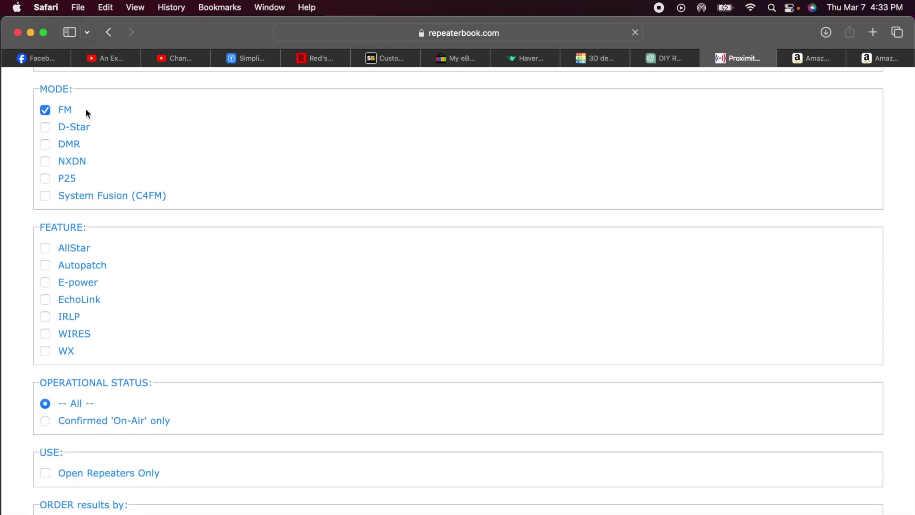
scroll(186, 343, "down", 4)
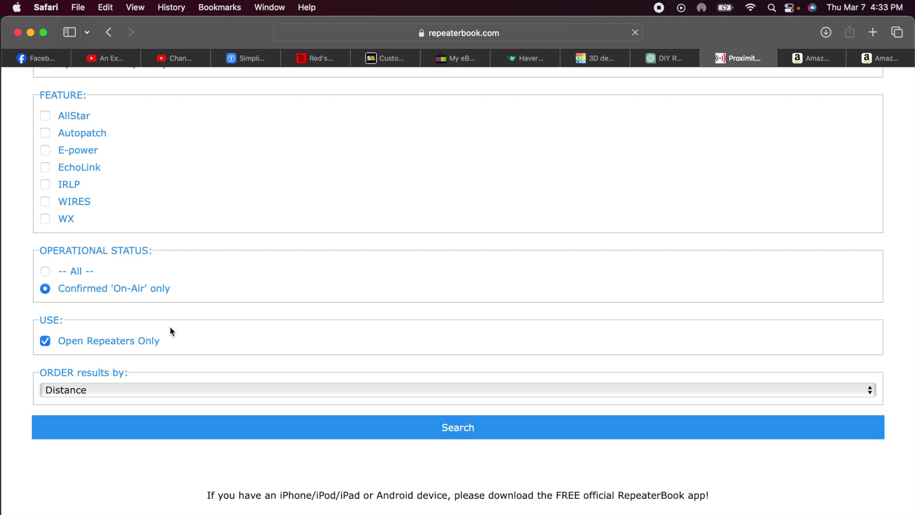
Order the repeater results by Distance and run the proximity search
scroll(170, 328, "down", 3)
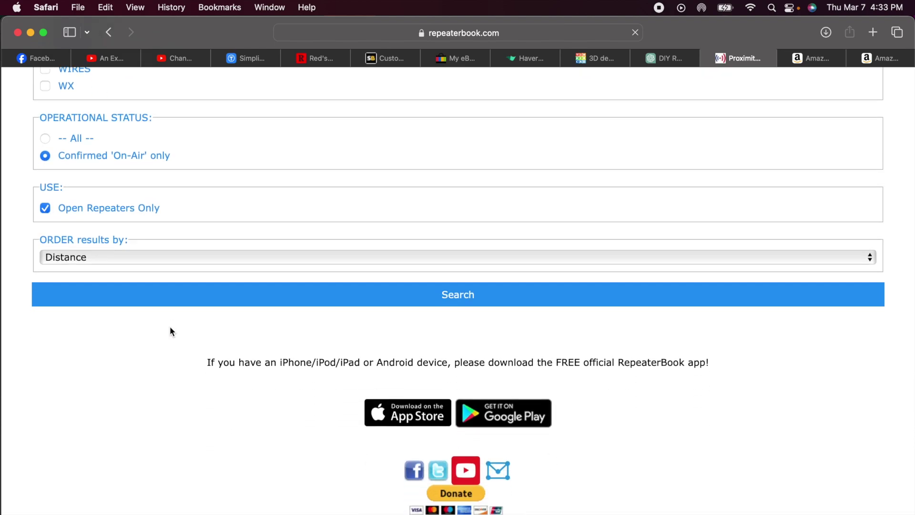
left_click(107, 259)
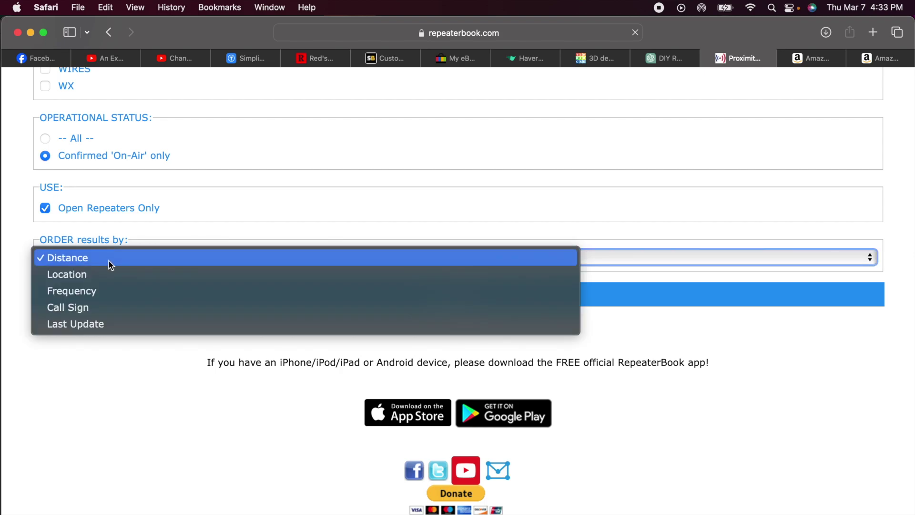
left_click(108, 262)
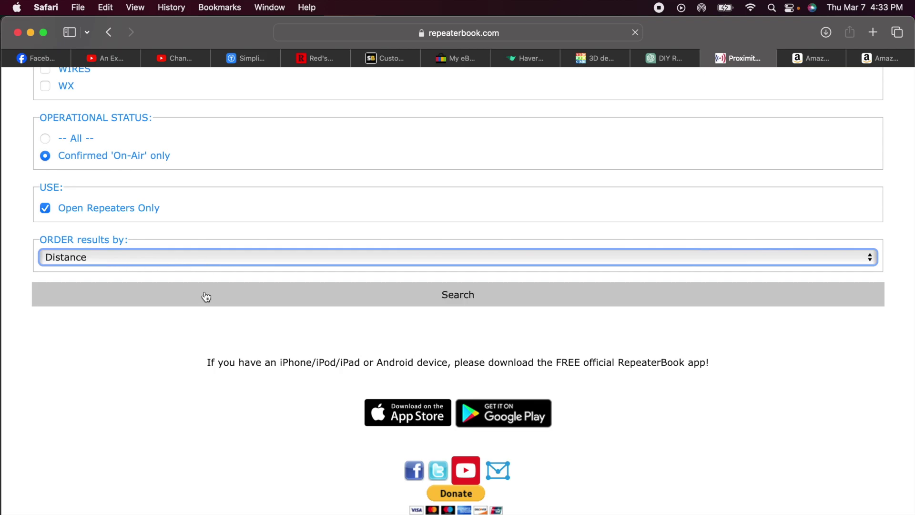
left_click(206, 296)
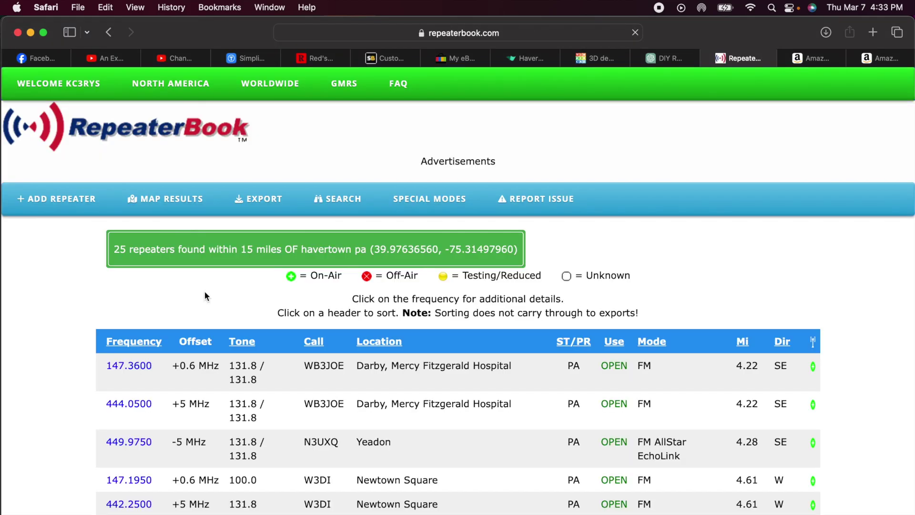
Review the list of found repeaters and open its export parameters for the CHIRP format
scroll(79, 344, "down", 15)
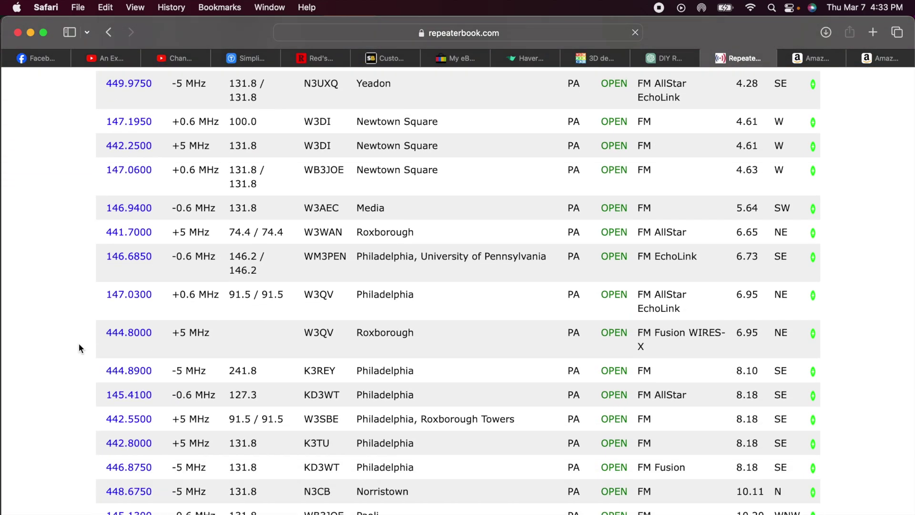
scroll(78, 343, "up", 15)
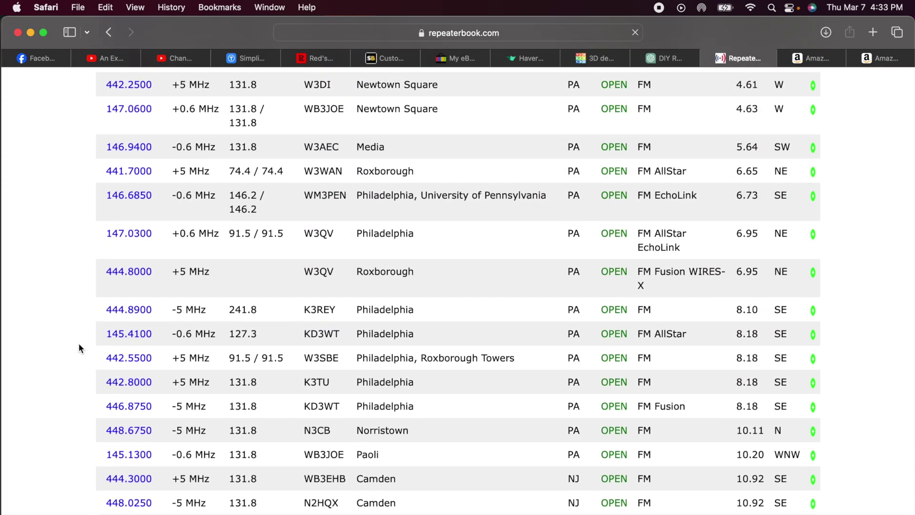
scroll(79, 343, "up", 3)
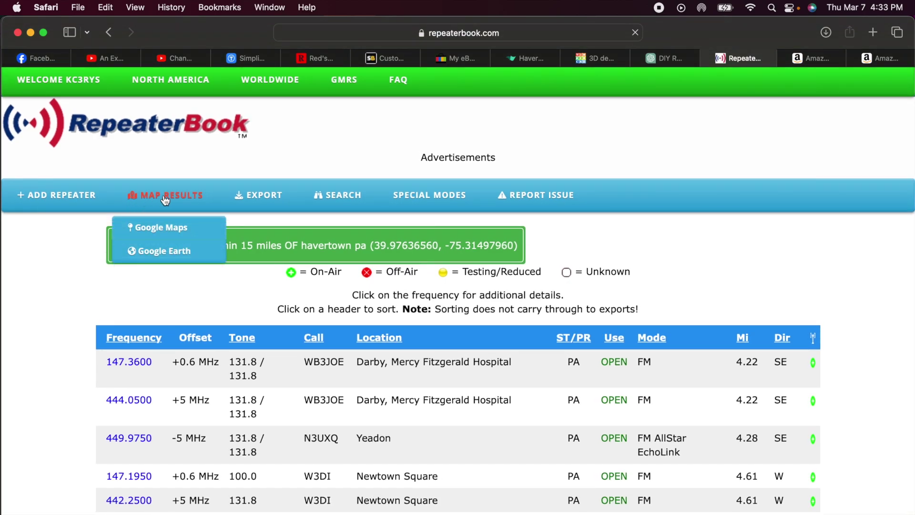
mouse_move(270, 196)
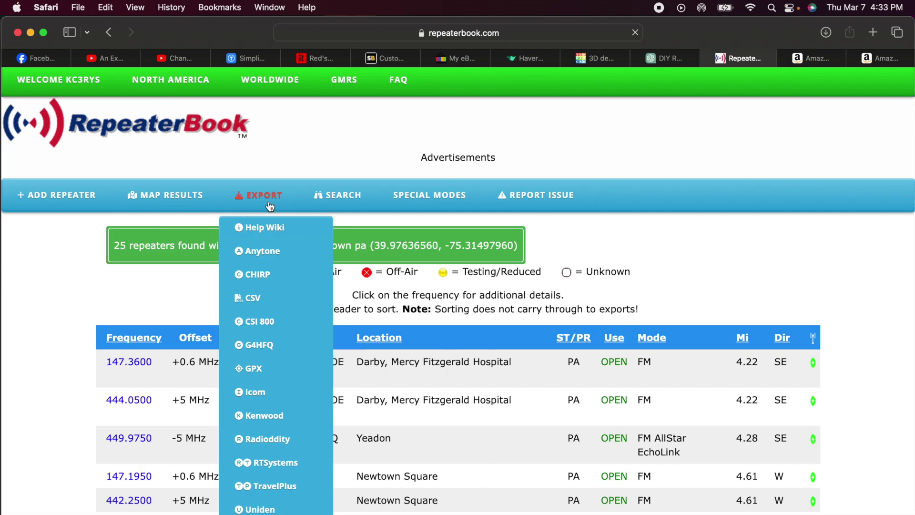
left_click(271, 279)
scroll(213, 199, "down", 2)
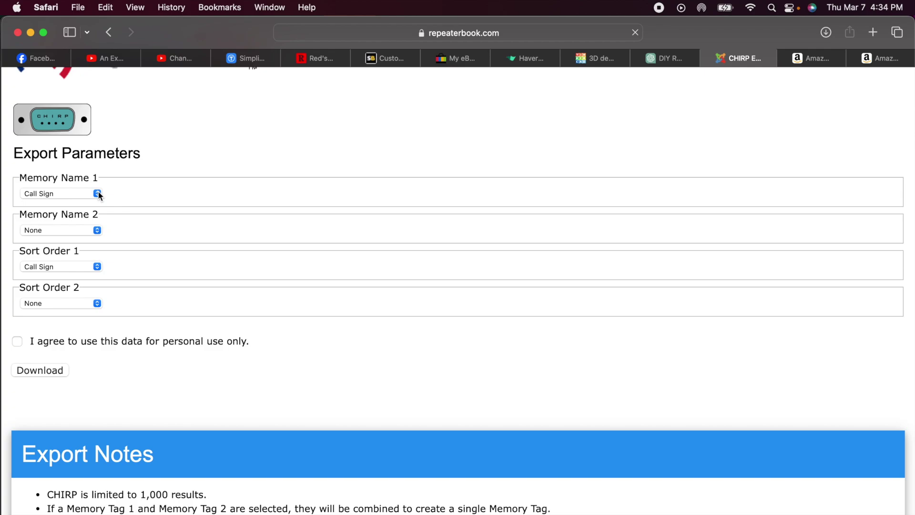
Download the CHIRP export for personal use with Memory Name 2 None, Sort Order 1 Distance and Sort Order 2 Call Sign
left_click(98, 230)
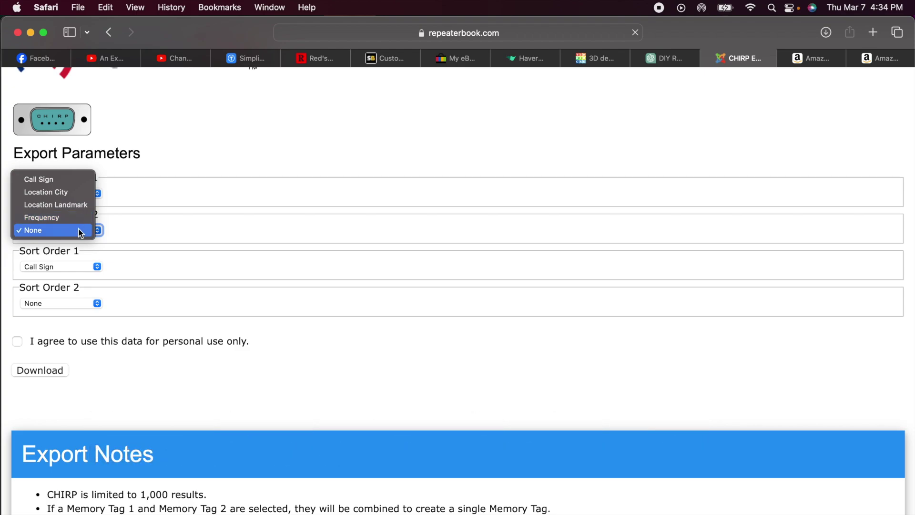
left_click(80, 230)
left_click(97, 267)
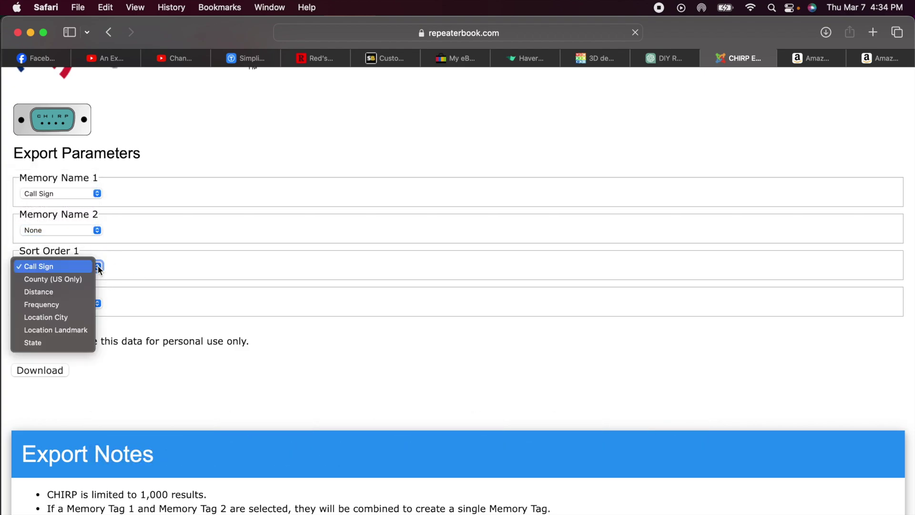
left_click(80, 292)
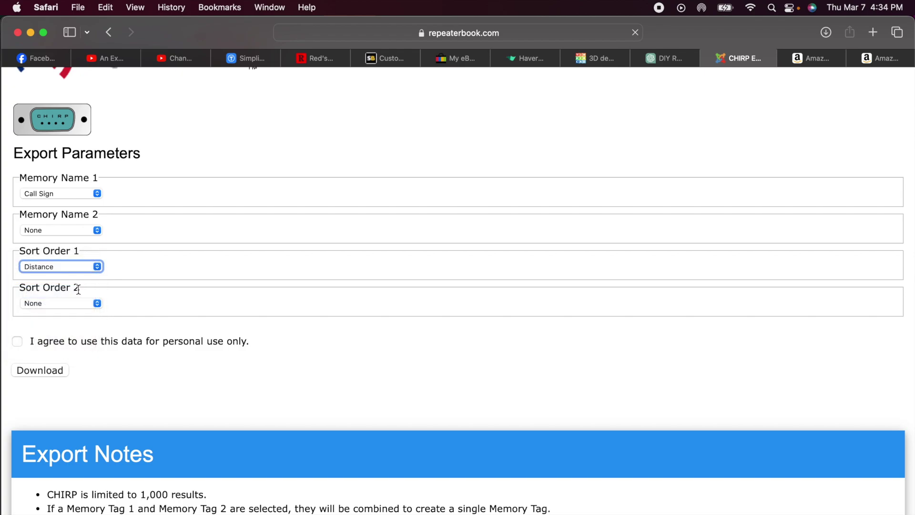
left_click(98, 304)
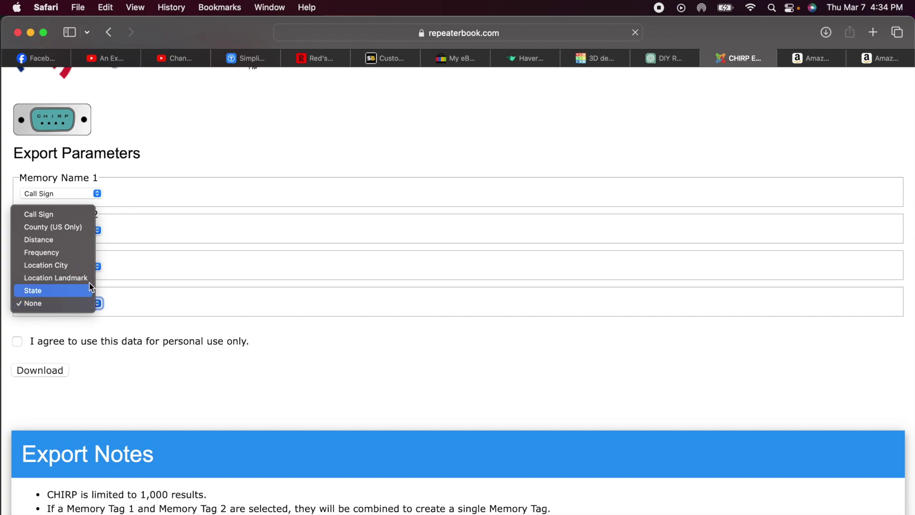
left_click(70, 218)
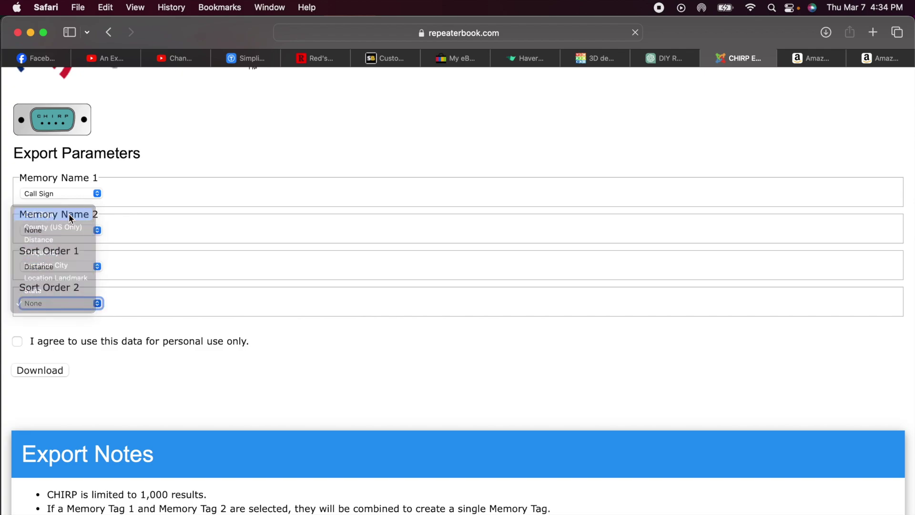
left_click(17, 341)
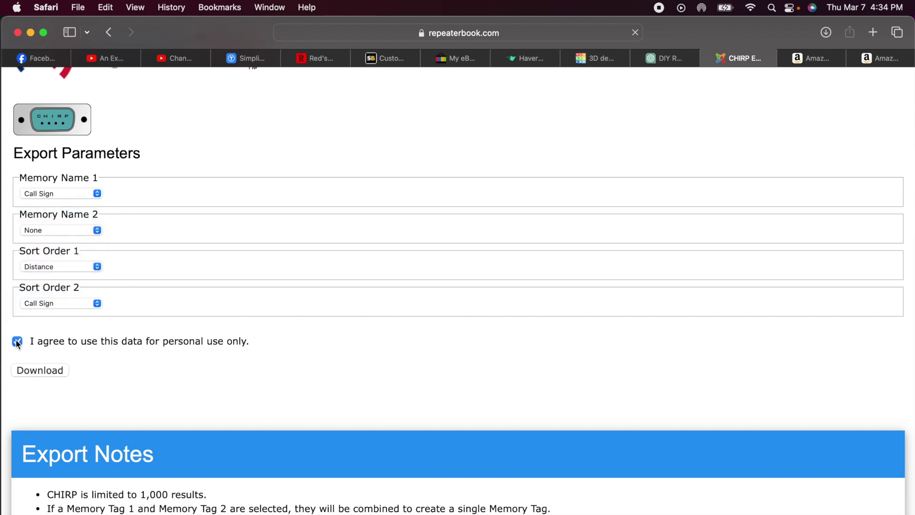
left_click(51, 371)
Switch to CHIRP and open RB_CHIRP_2403071534.csv from the Downloads folder
key("super+Tab")
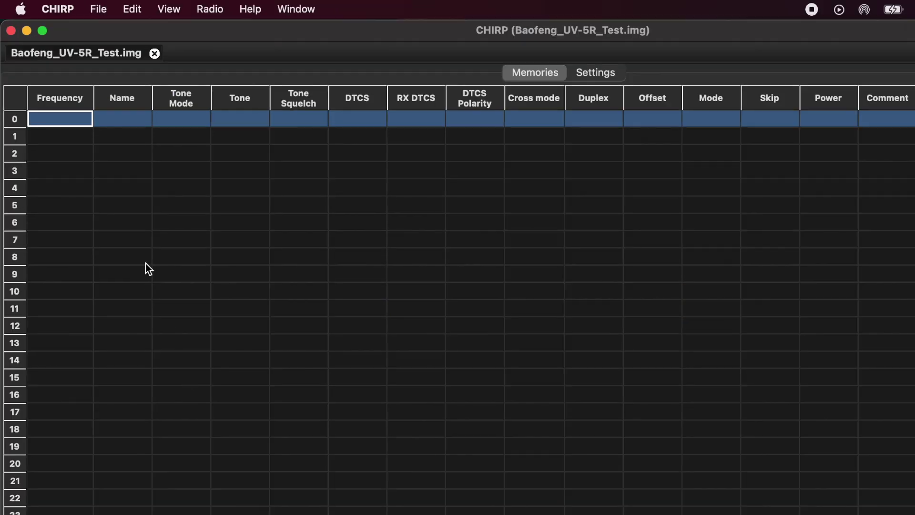
left_click(98, 9)
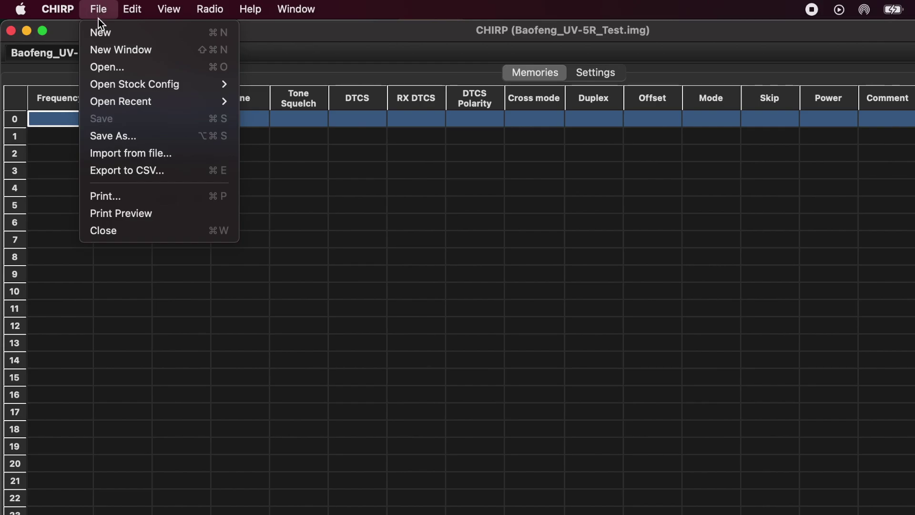
left_click(108, 66)
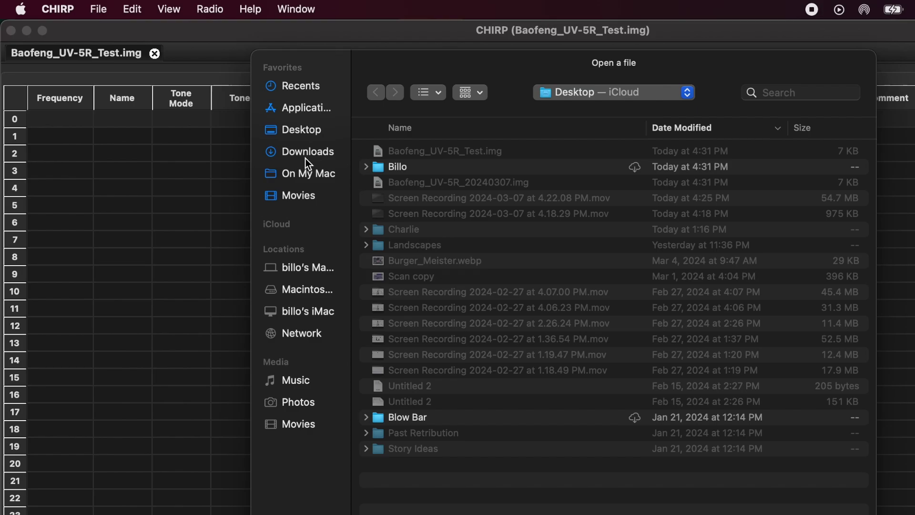
left_click(304, 153)
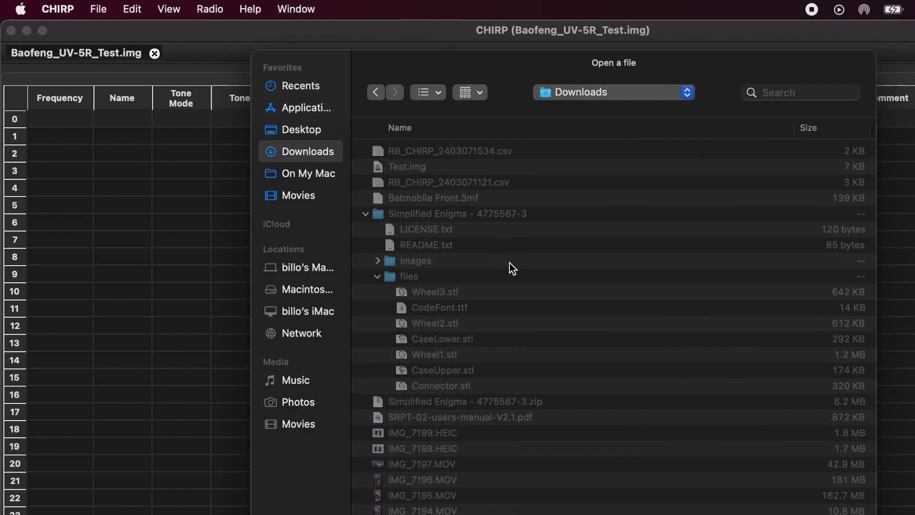
left_click(547, 155)
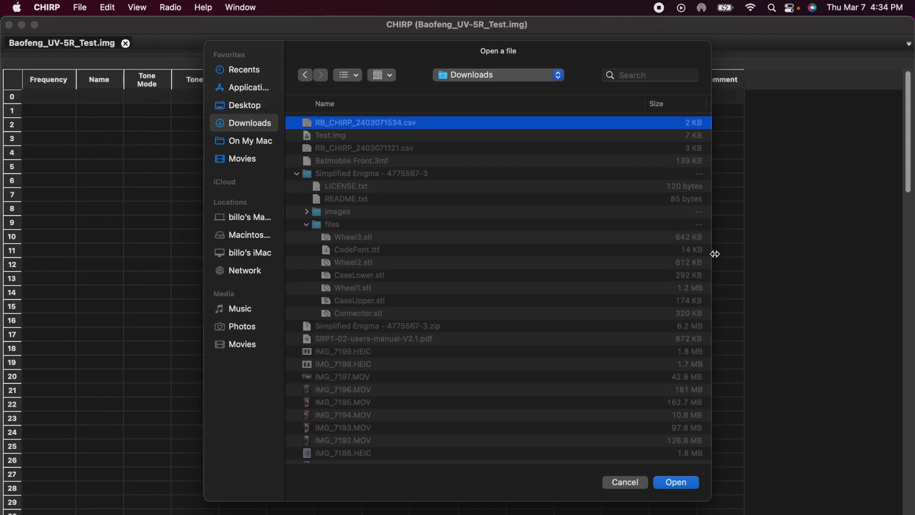
left_click_drag(880, 311, 914, 314)
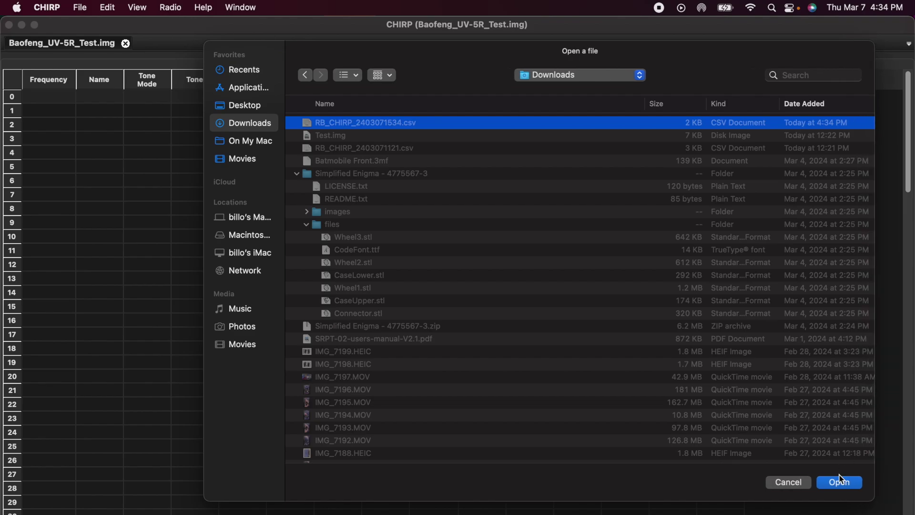
left_click(837, 487)
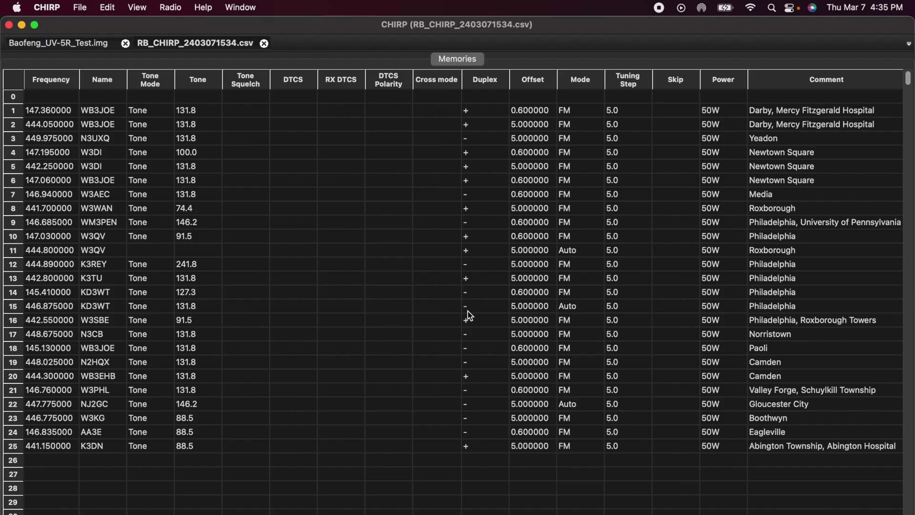
Compare the opened CSV's channels with the RepeaterBook results in Safari, and return to CHIRP
key("super+Tab")
scroll(51, 316, "up", 5)
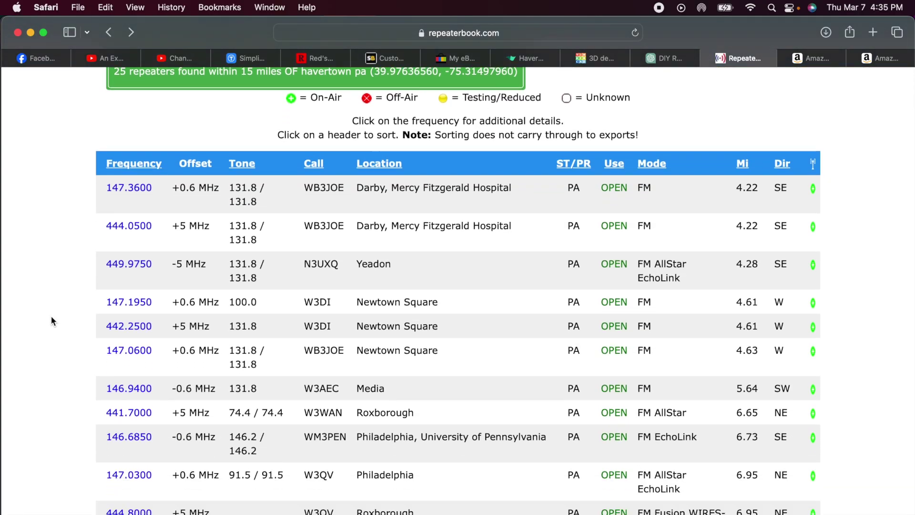
scroll(51, 320, "down", 3)
key("super+Tab")
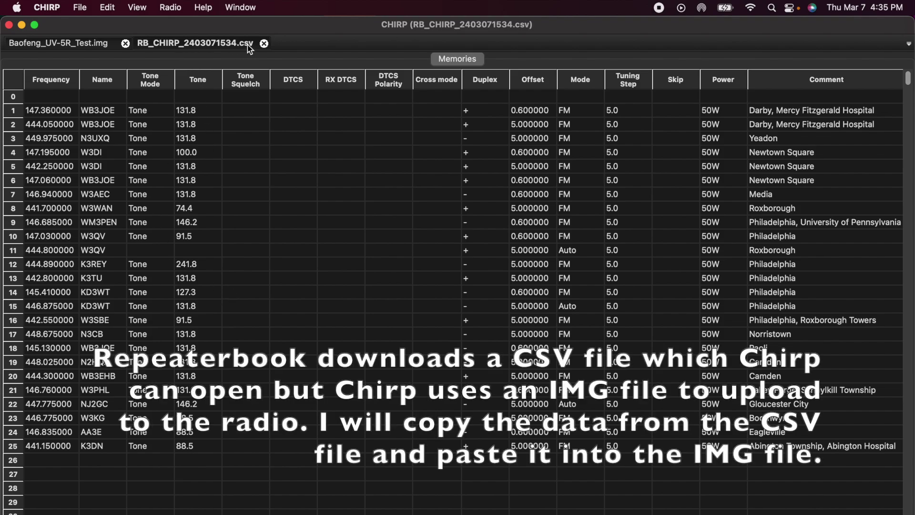
Copy the repeater memories in rows 1 to 25 of RB_CHIRP_2403071534.csv
left_click(93, 50)
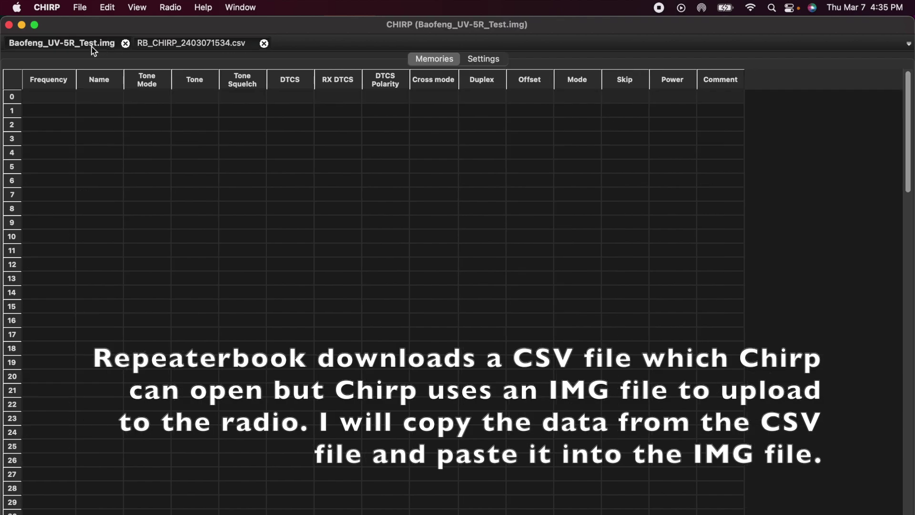
left_click(219, 47)
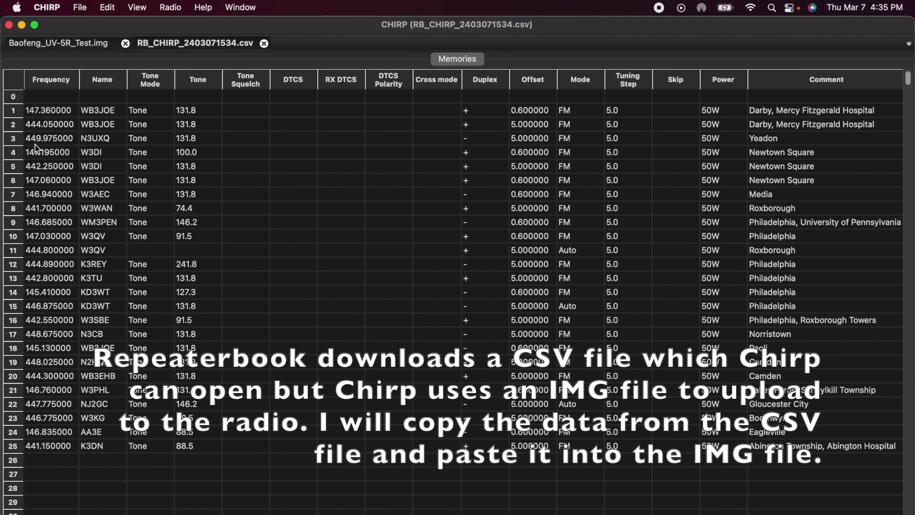
left_click(12, 110)
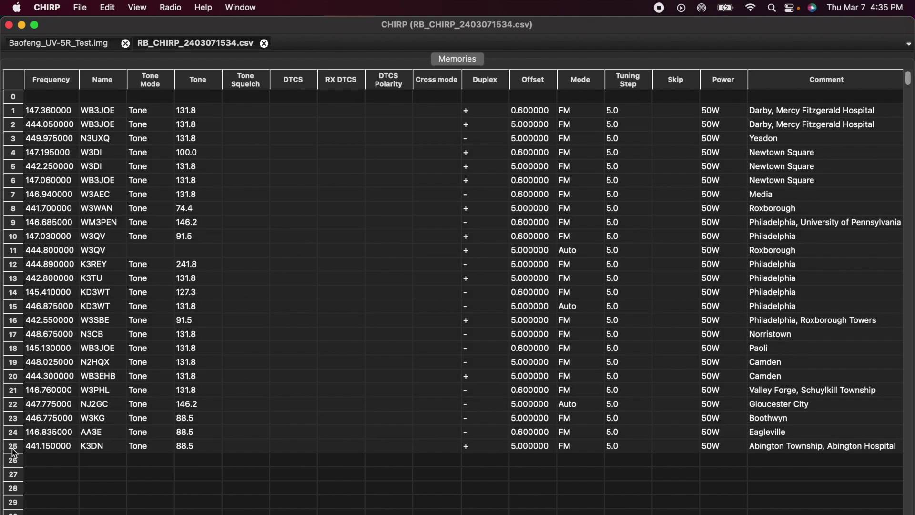
left_click(107, 8)
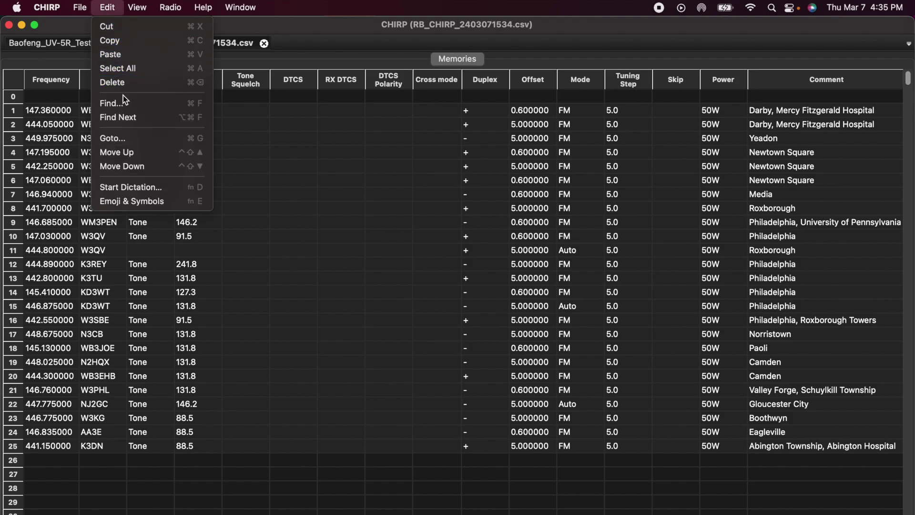
left_click(126, 40)
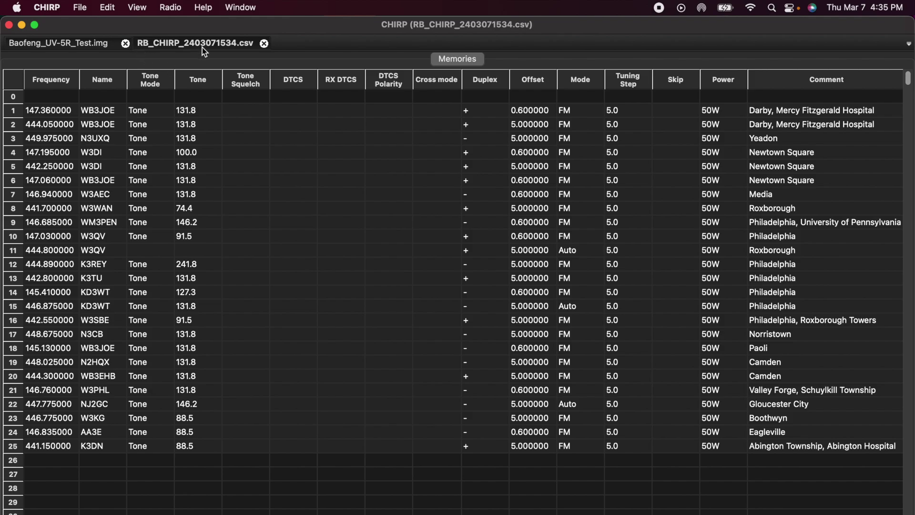
Paste the copied memories into Baofeng_UV-5R_Test.img starting at row 1, and save the image file
left_click(94, 47)
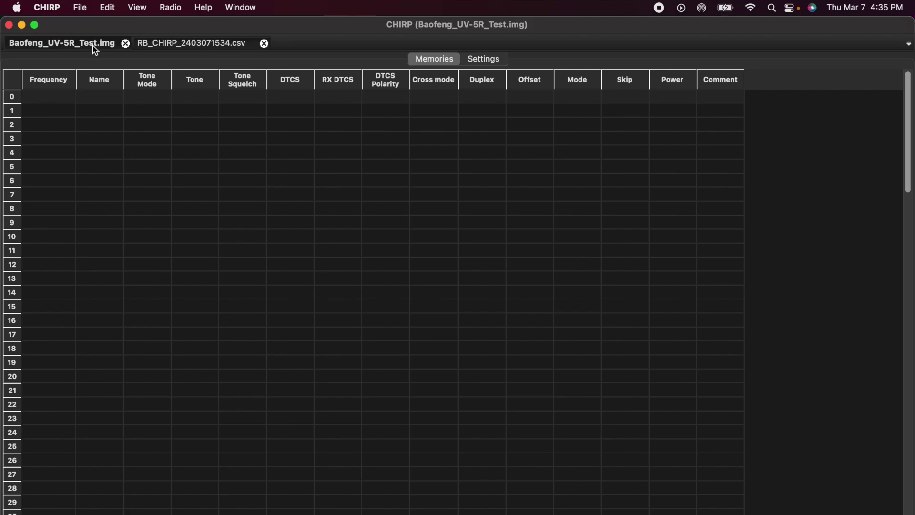
left_click(13, 113)
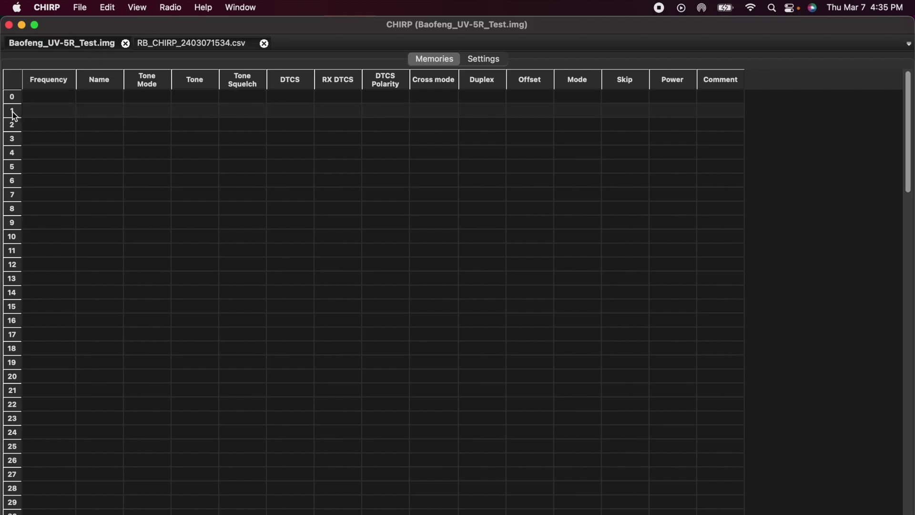
left_click(107, 7)
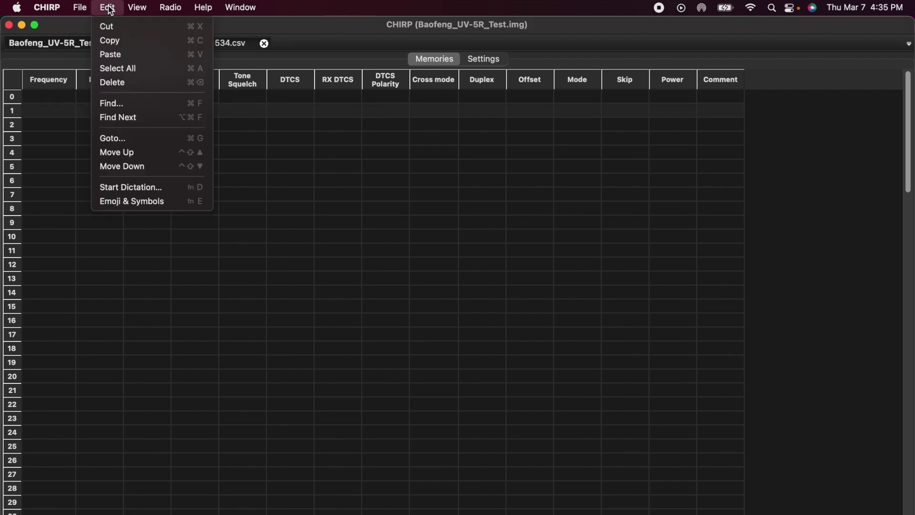
left_click(115, 56)
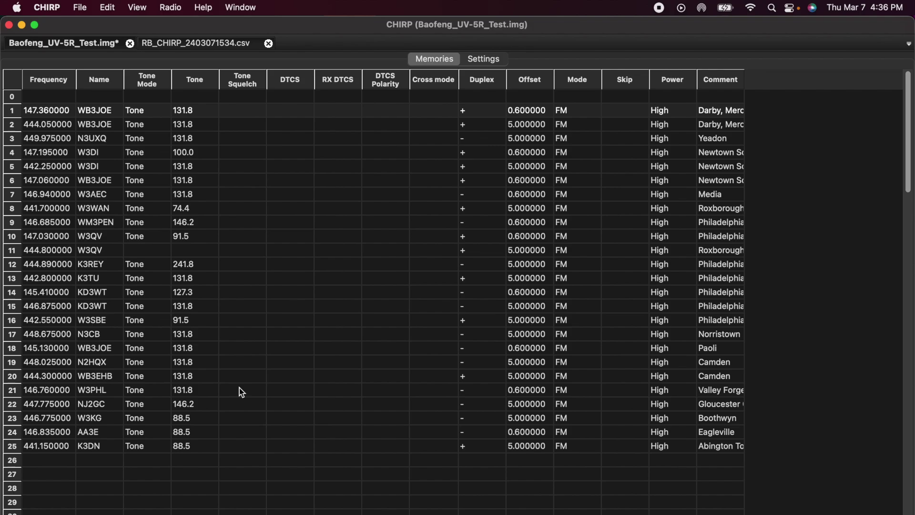
left_click(80, 8)
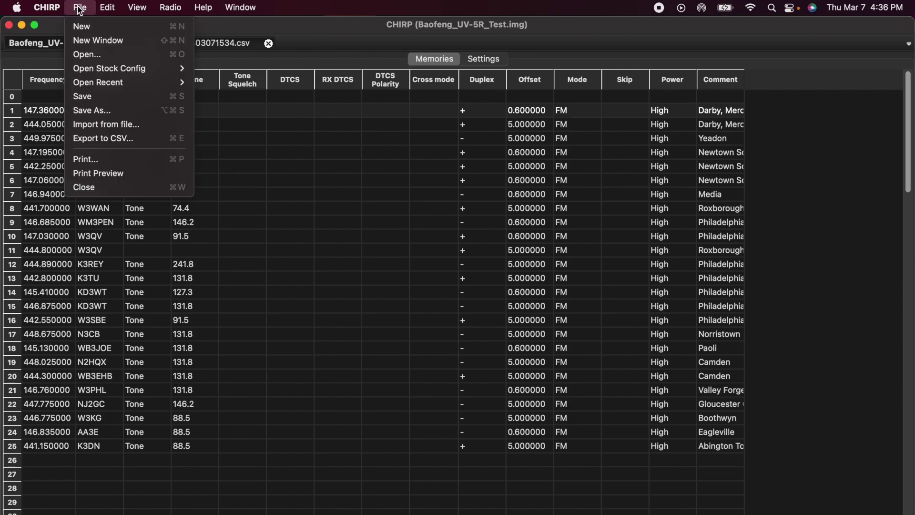
left_click(91, 101)
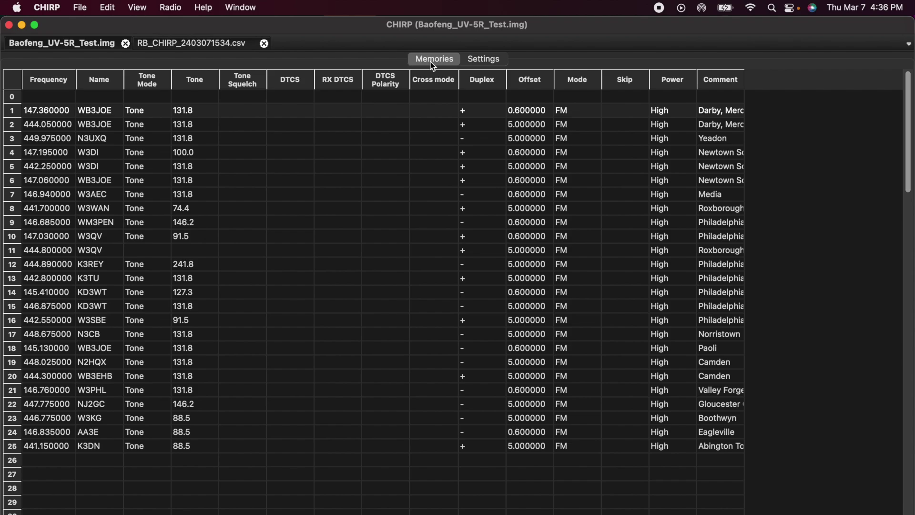
In the image's Basic Settings, set Display Mode (A) to Name
left_click(487, 61)
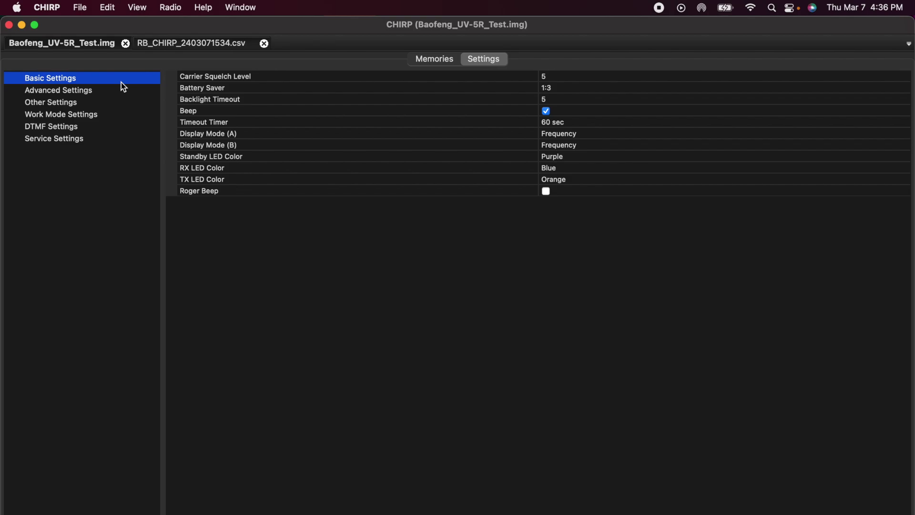
left_click(252, 140)
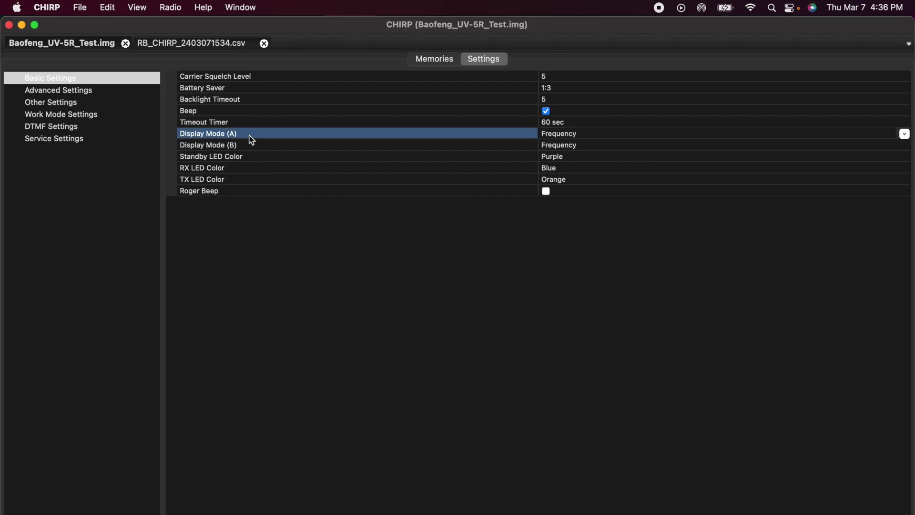
left_click(629, 136)
left_click(628, 135)
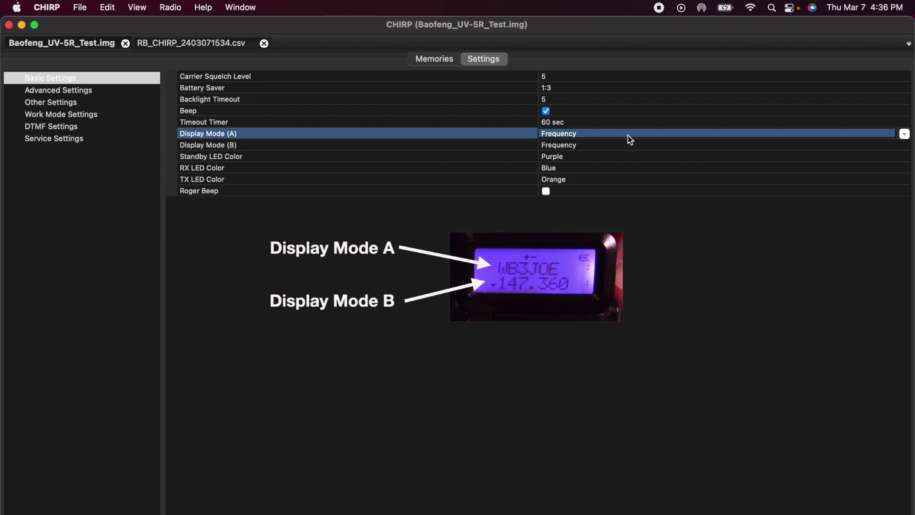
left_click(628, 136)
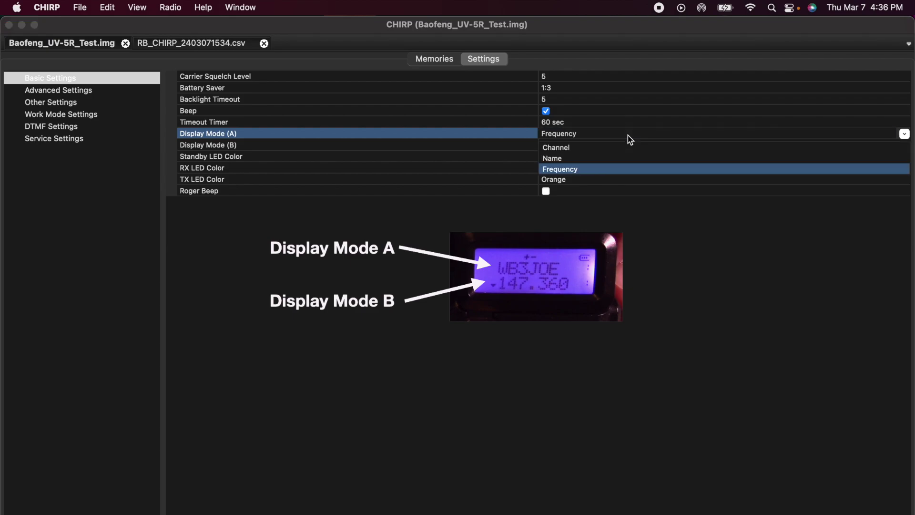
left_click(620, 163)
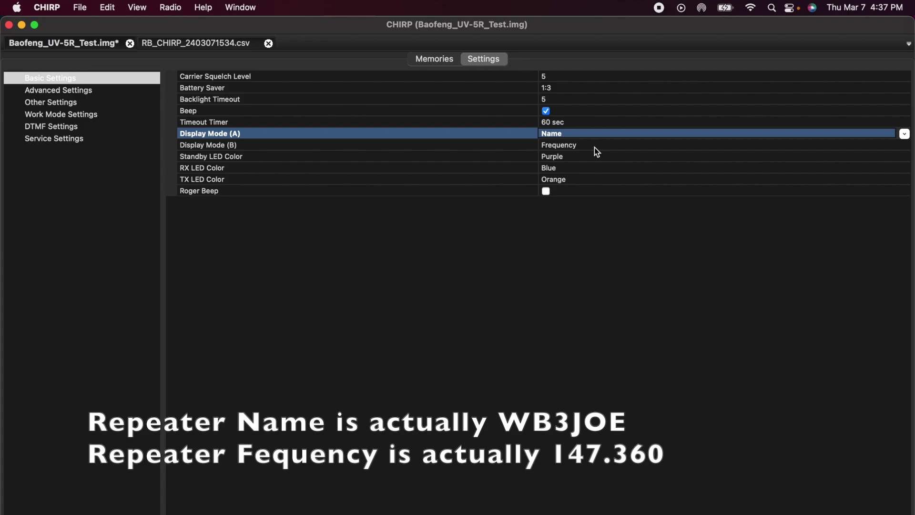
Set the radio's Voice option to English in the Advanced Settings
left_click(113, 91)
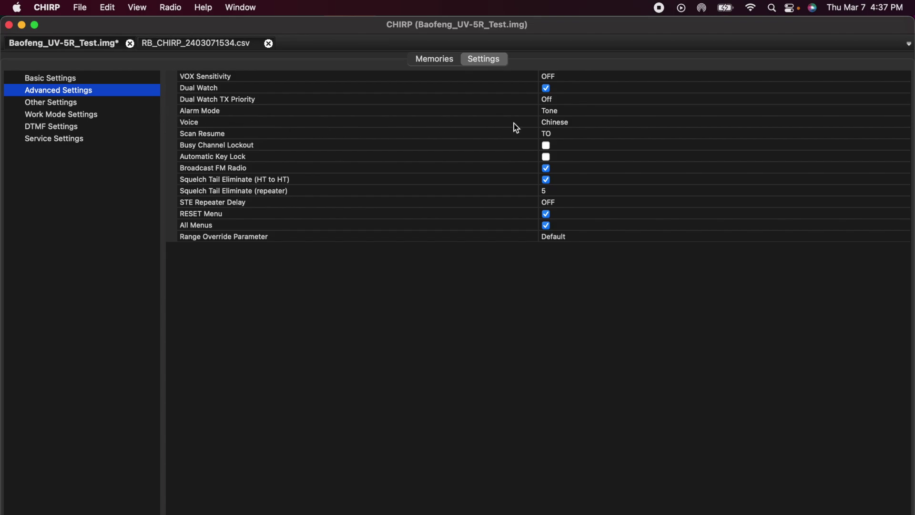
left_click(598, 127)
left_click(777, 125)
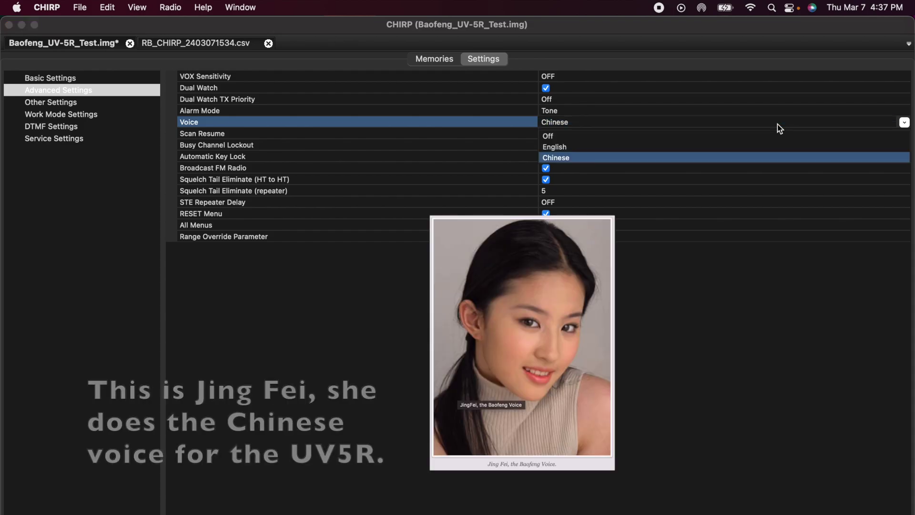
left_click(626, 147)
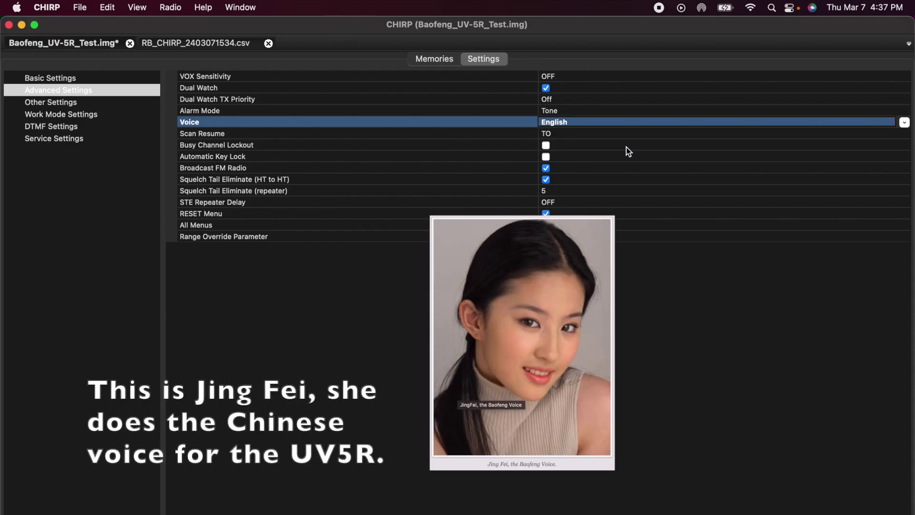
left_click(569, 168)
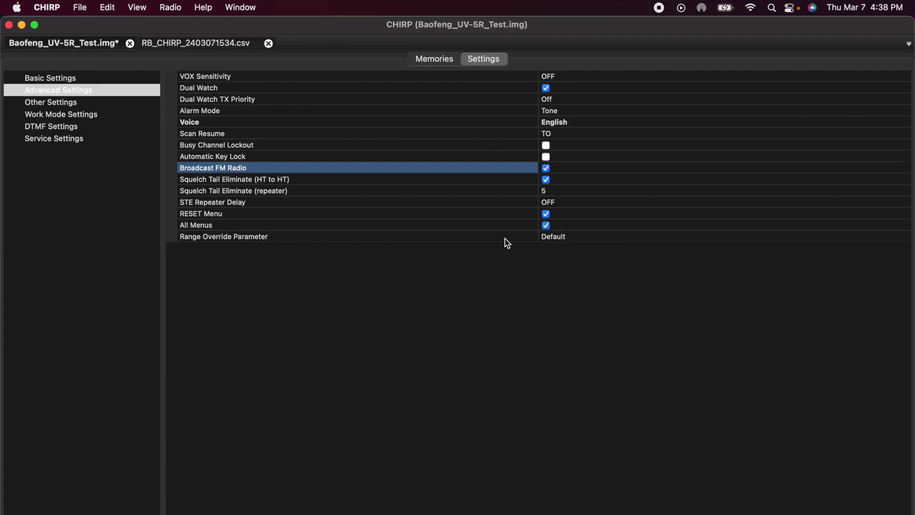
In Other Settings, enter the operator's call sign as Power-On Message 1 and the operator's name as Power-On Message 2
left_click(63, 101)
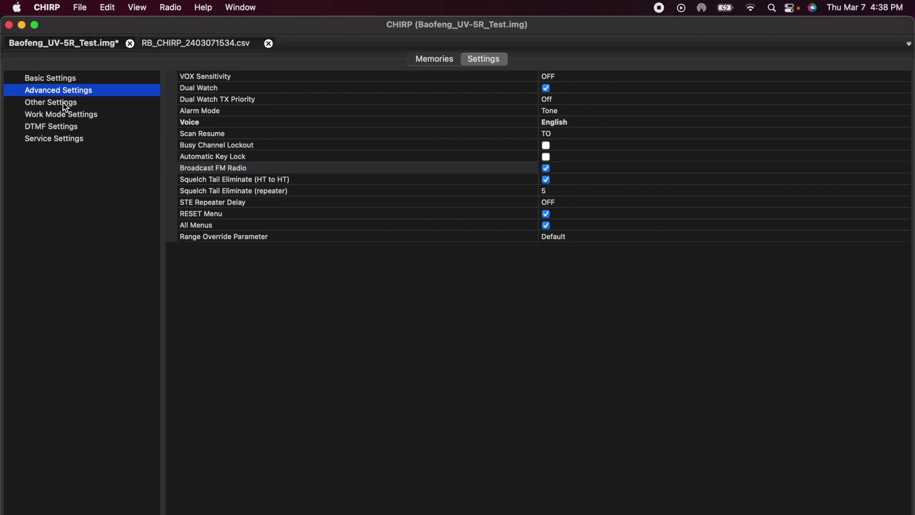
left_click(66, 104)
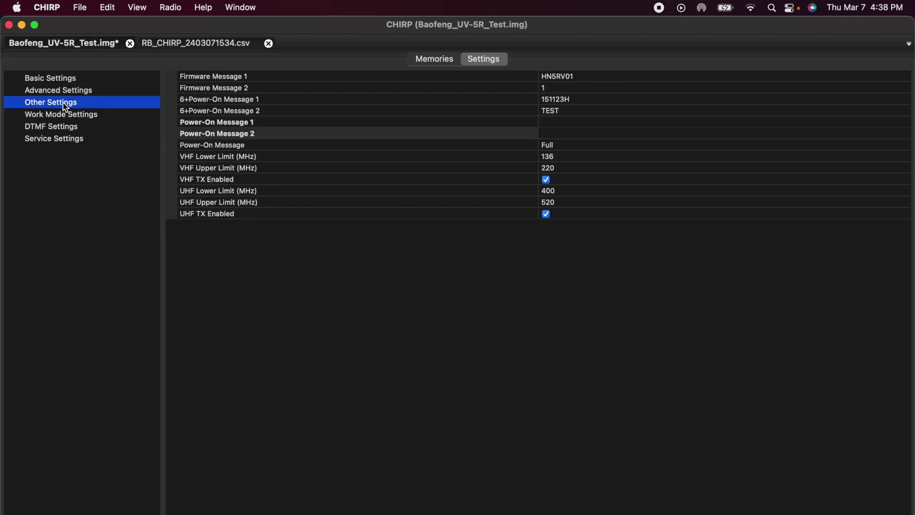
left_click(282, 123)
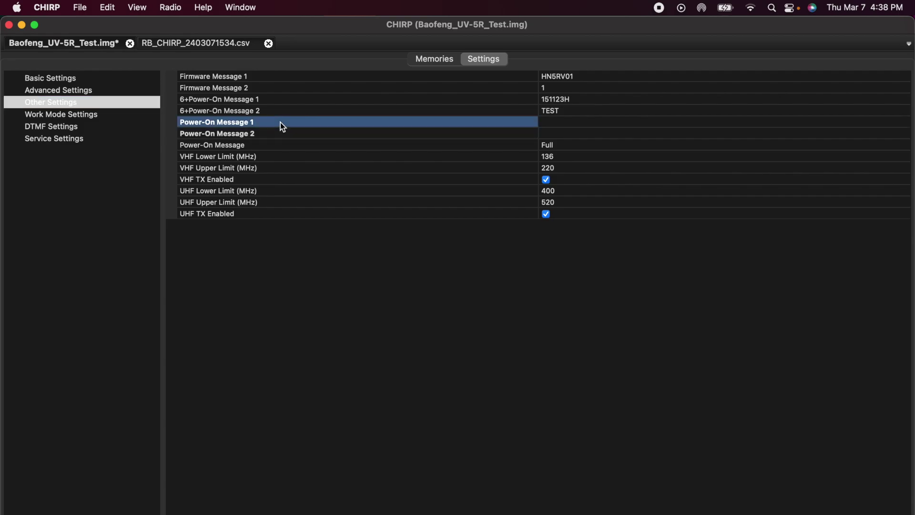
left_click(567, 122)
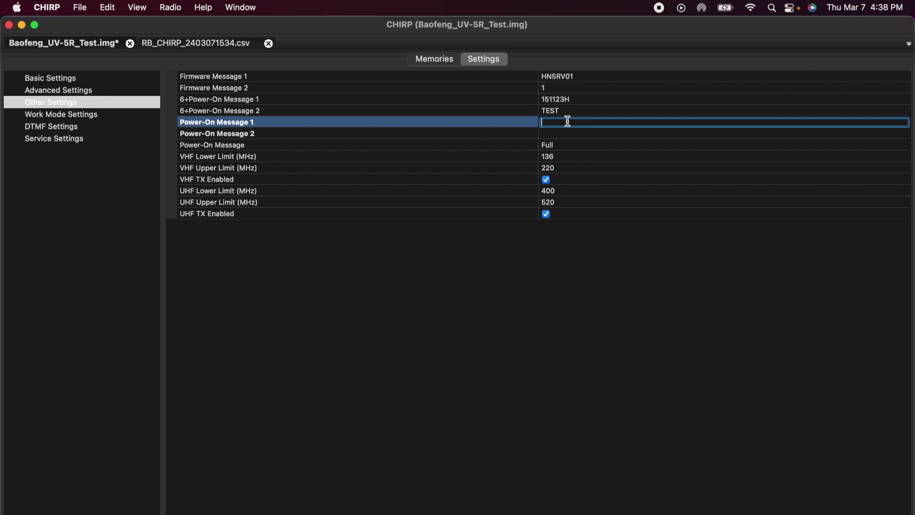
type("KC3RYS")
left_click(582, 133)
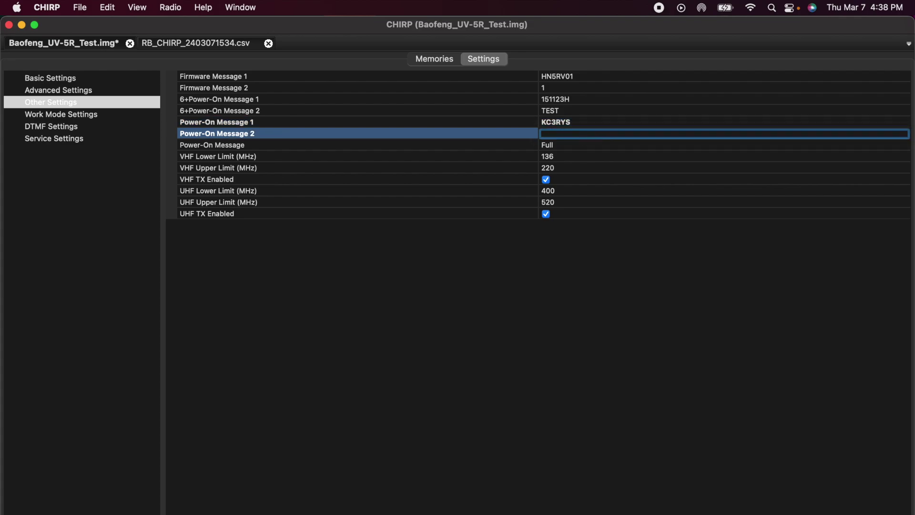
type("BILLO")
Review the Work Mode, DTMF and Service Settings, examining the VHF squelch values for levels 0 to 2
left_click(97, 121)
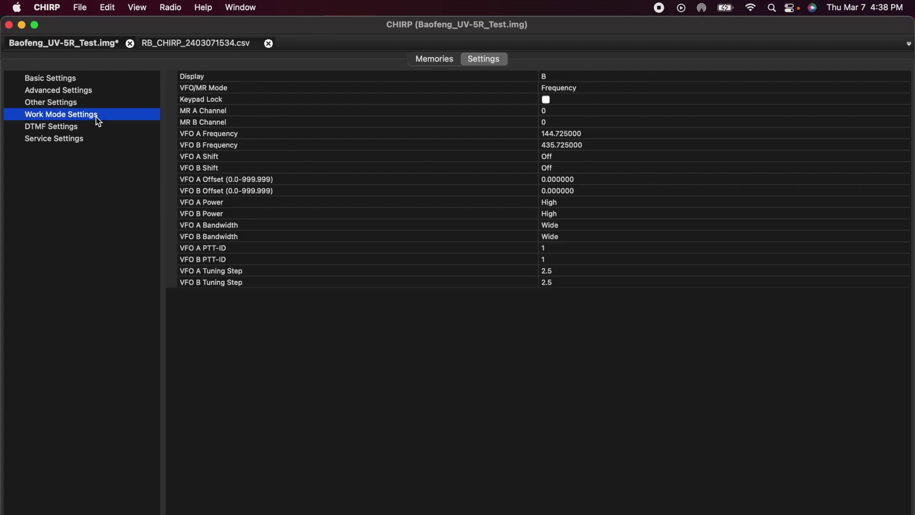
left_click(98, 129)
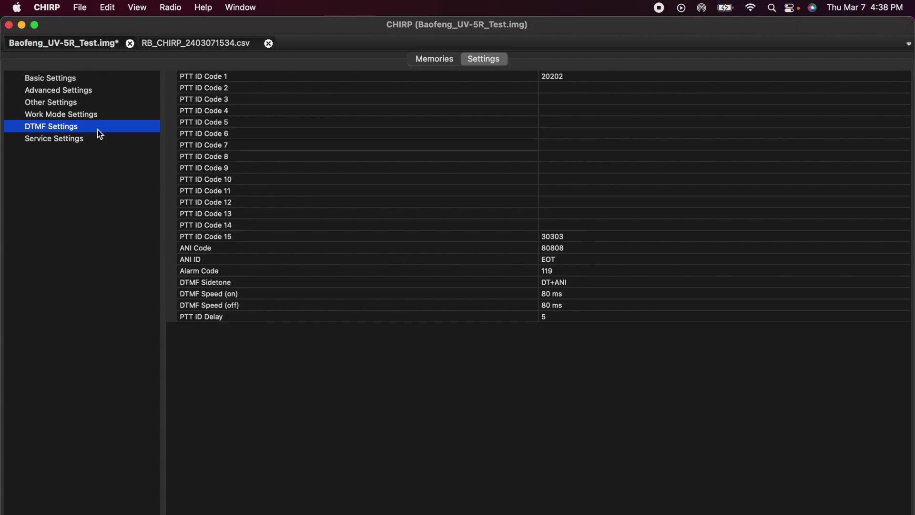
left_click(97, 141)
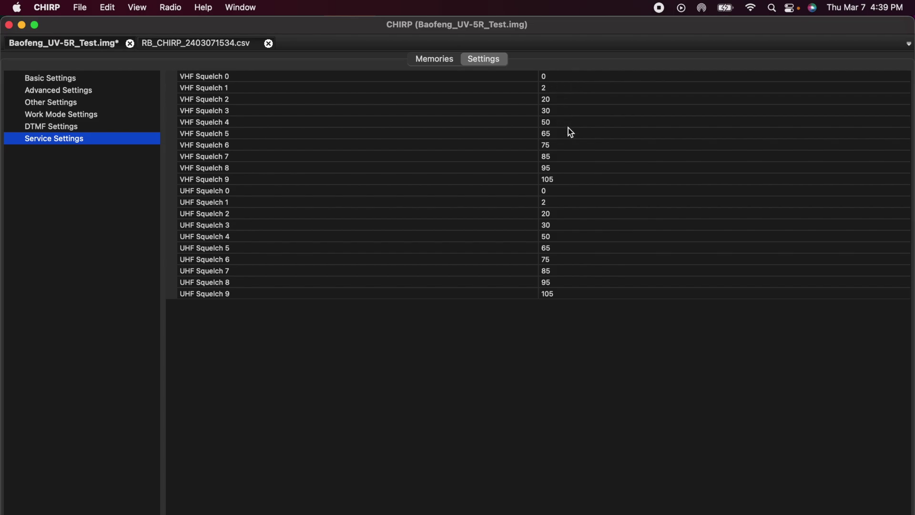
left_click(566, 80)
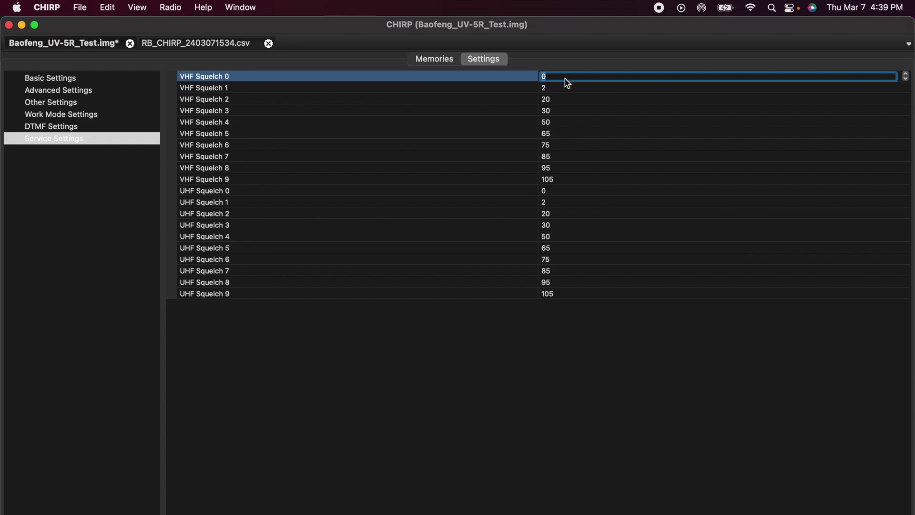
left_click(574, 89)
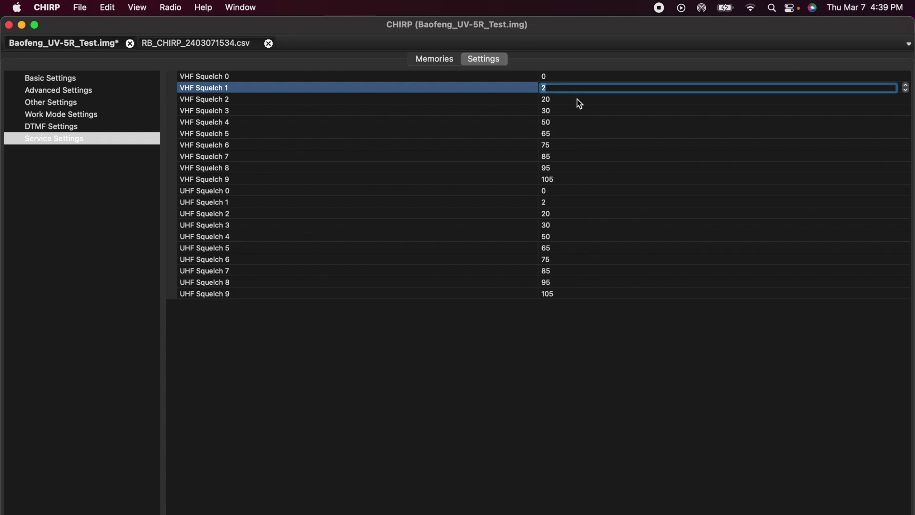
left_click(577, 100)
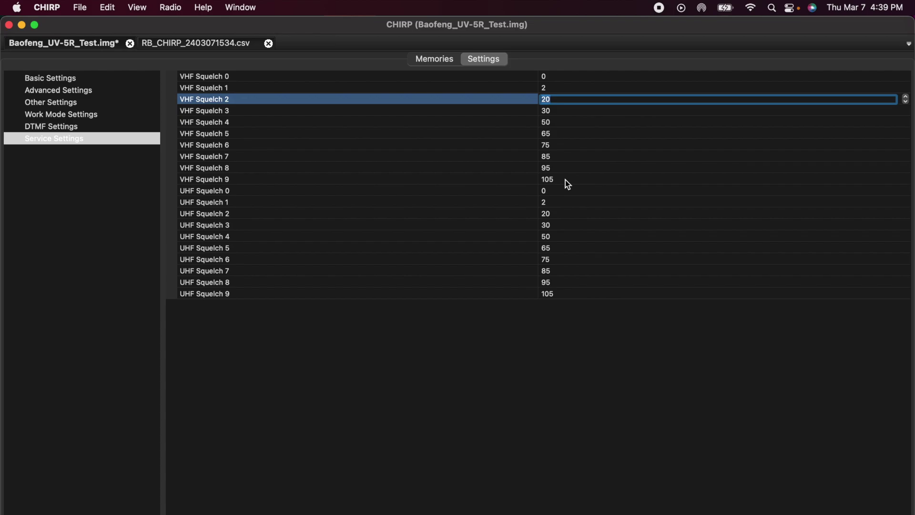
key("Return")
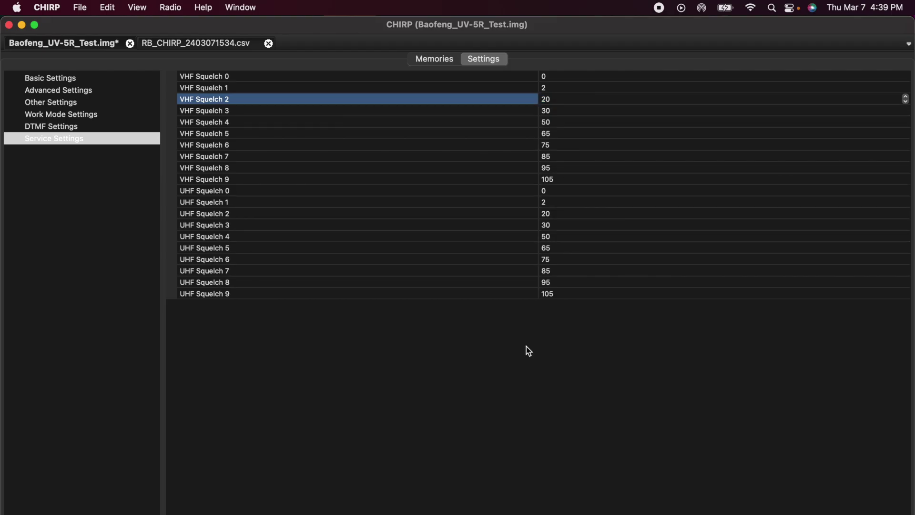
Return to the memory list of Baofeng_UV-5R_Test.img and save the image file
left_click(448, 60)
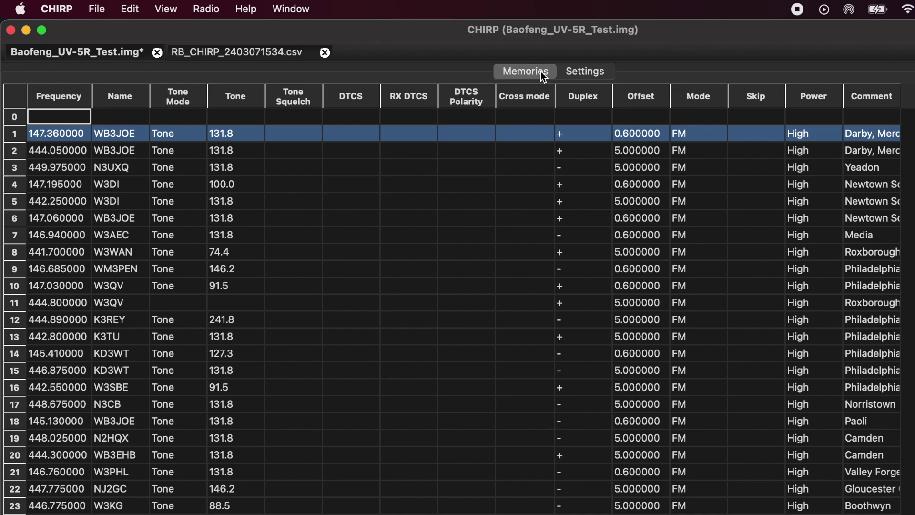
left_click(98, 10)
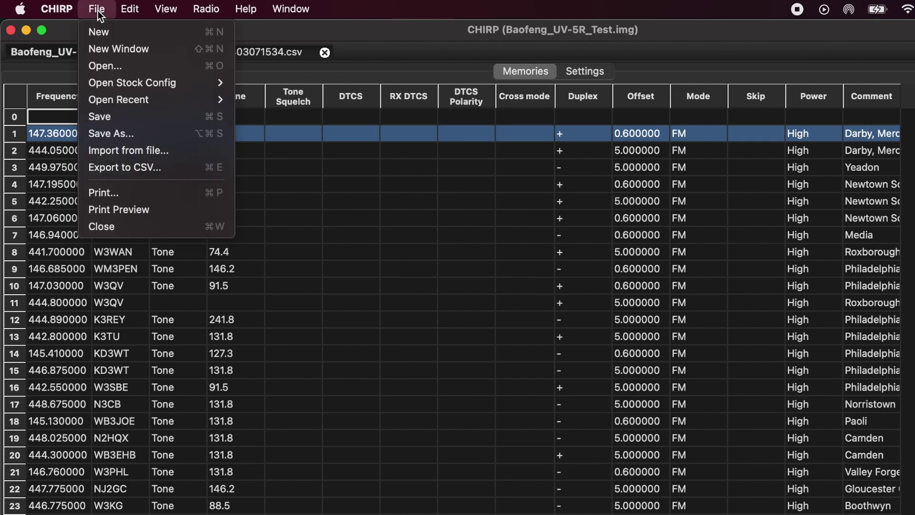
left_click(108, 124)
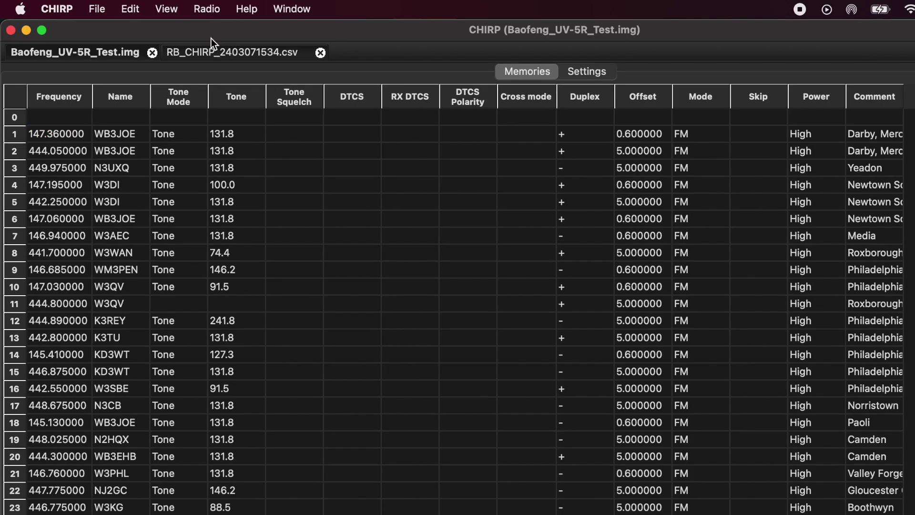
Open the stock configuration NOAA Weather Alert.csv and copy its weather channels in rows 1 to 10
left_click(98, 11)
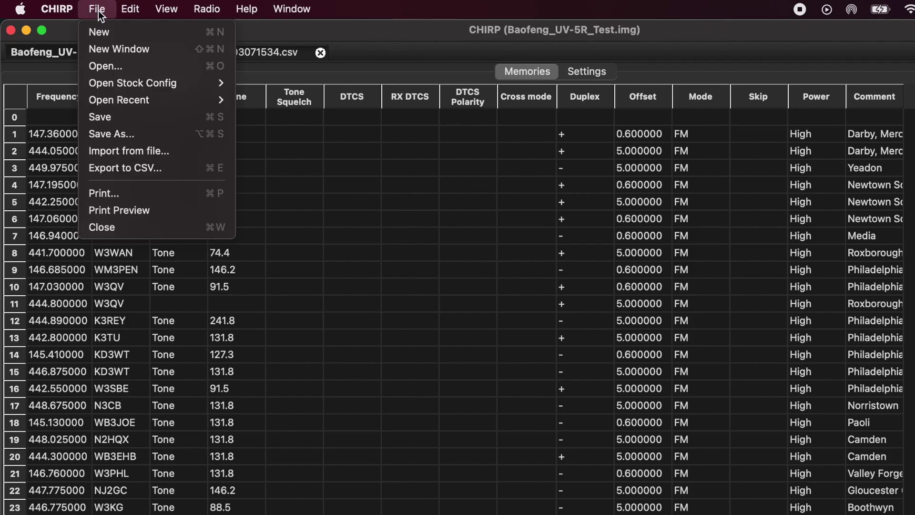
mouse_move(151, 84)
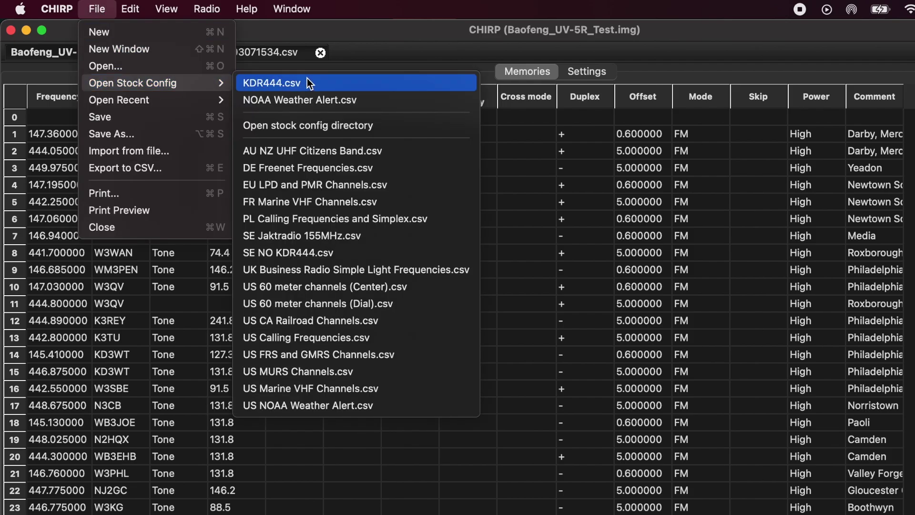
left_click(389, 101)
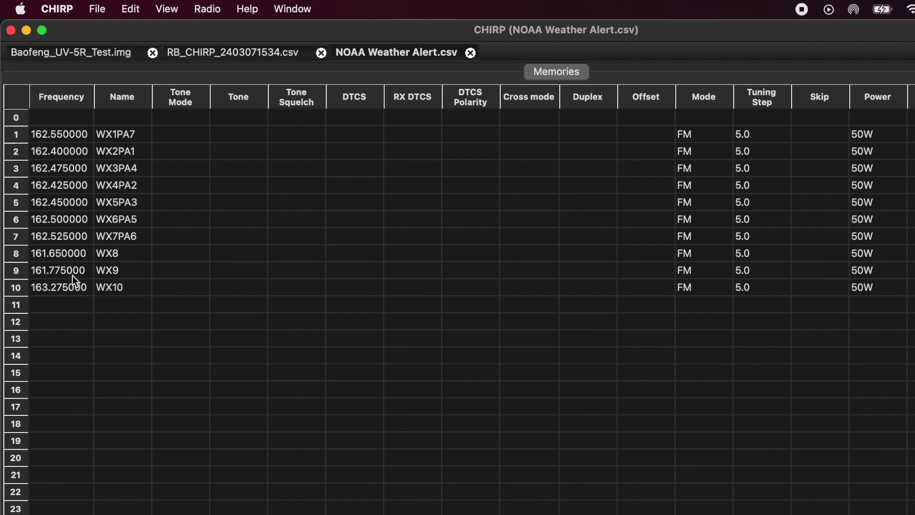
left_click(16, 139)
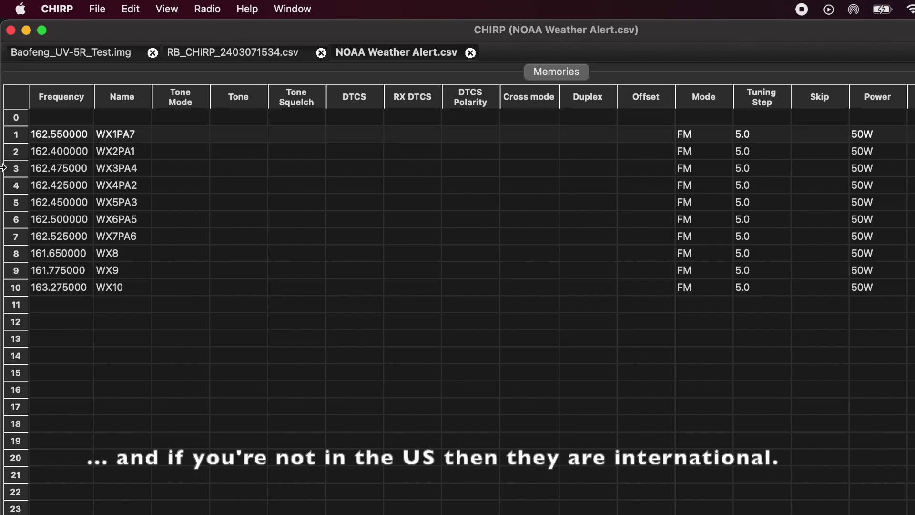
left_click(18, 292, "shift")
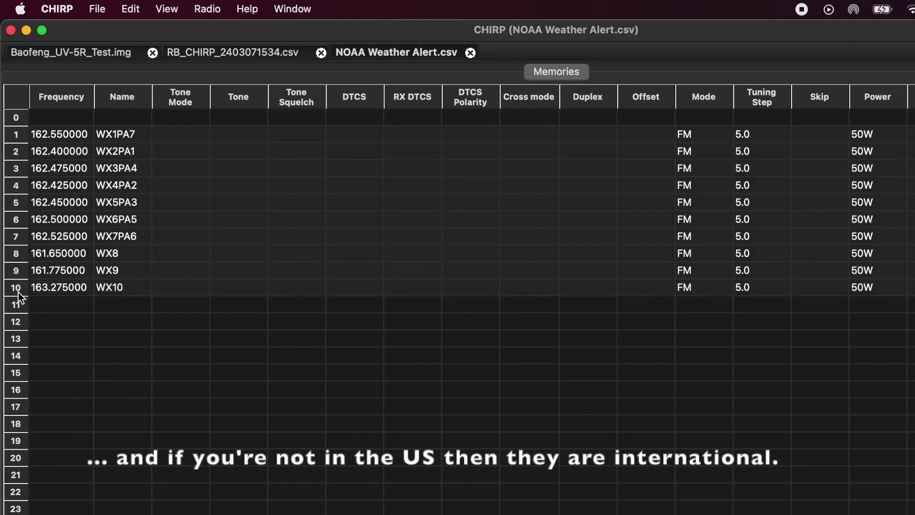
left_click(130, 9)
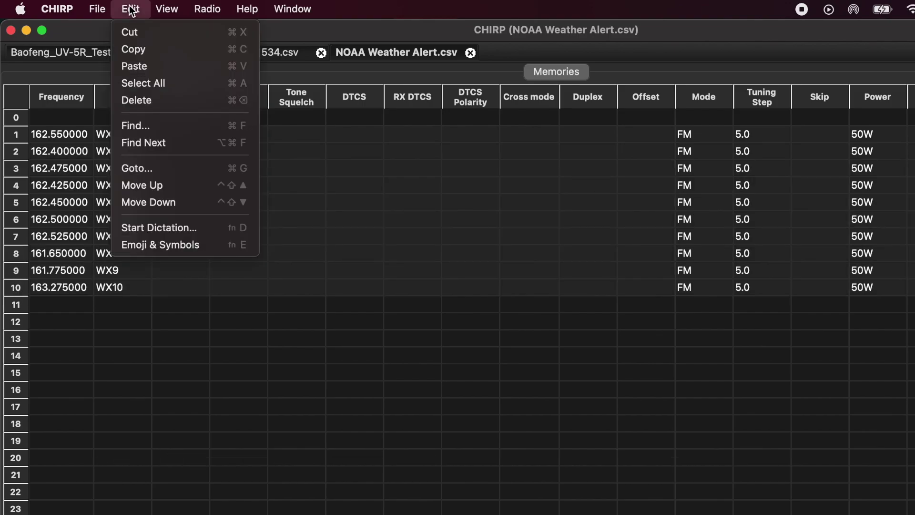
left_click(137, 49)
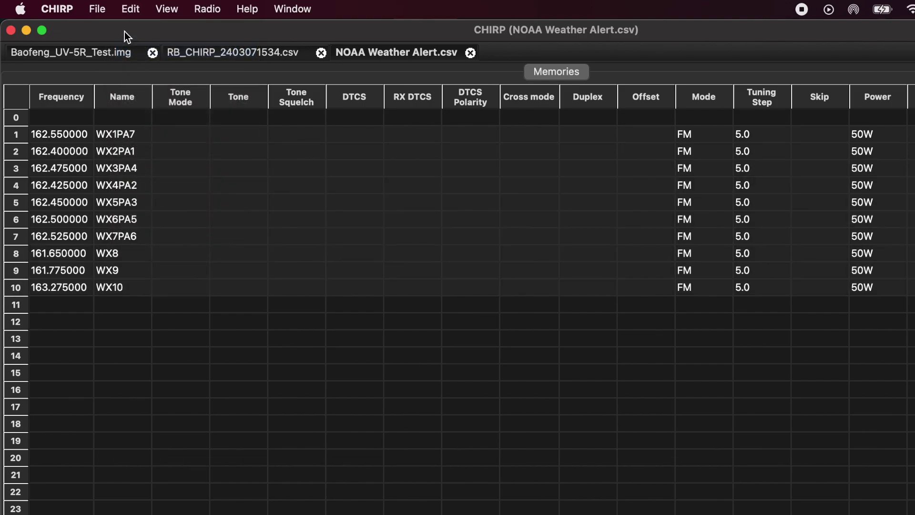
Paste the copied weather channels into Baofeng_UV-5R_Test.img starting at row 27, and check the pasted rows
left_click(93, 53)
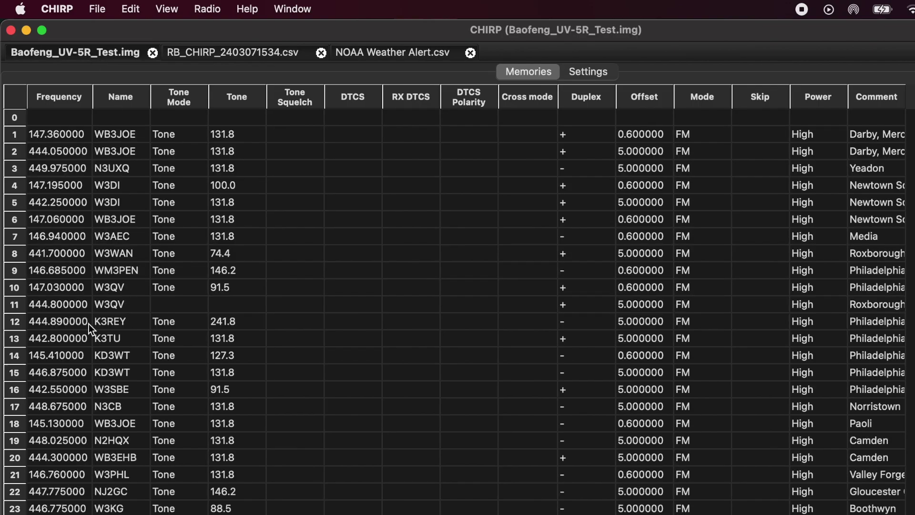
left_click(130, 8)
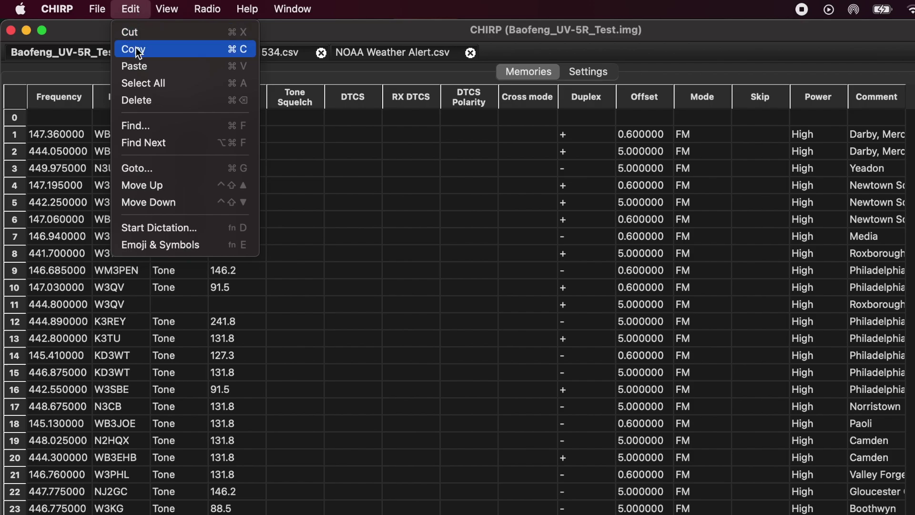
left_click(138, 62)
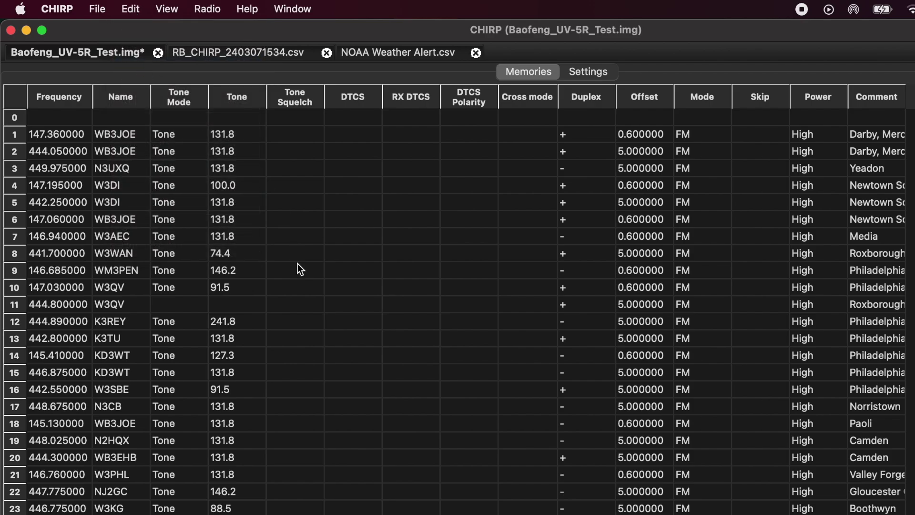
scroll(350, 314, "down", 6)
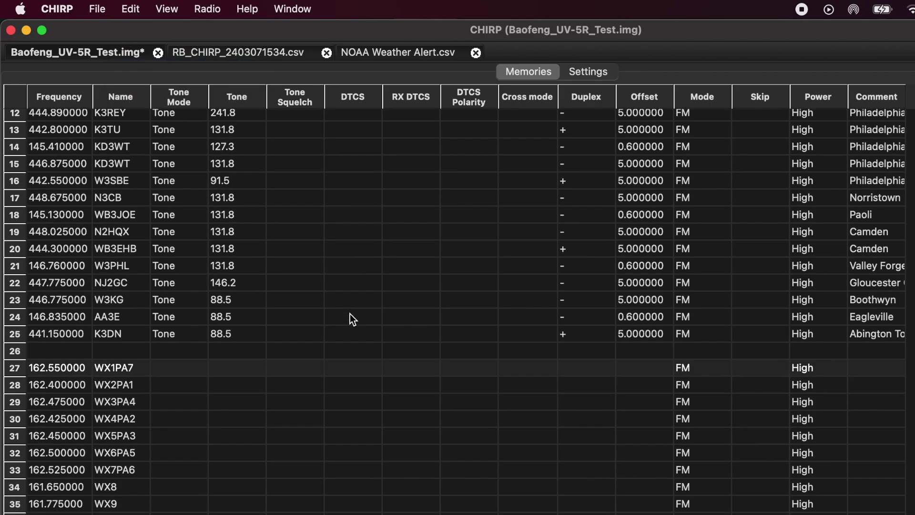
Examine the list of stock frequency configurations that can be opened, without opening one
scroll(350, 313, "up", 6)
left_click(102, 9)
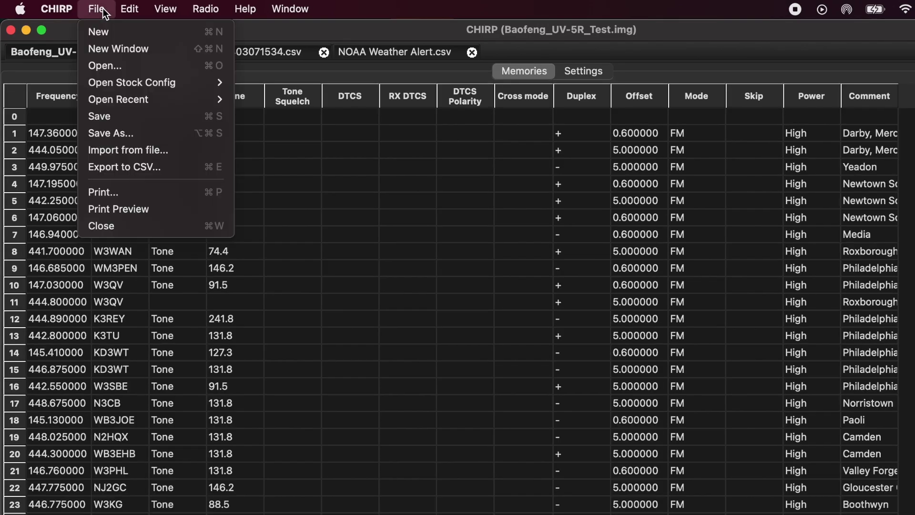
mouse_move(109, 85)
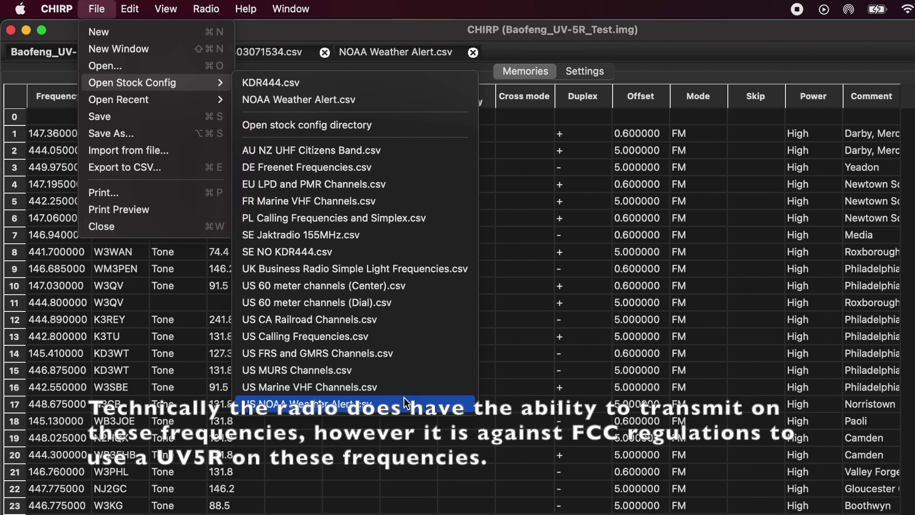
left_click(272, 33)
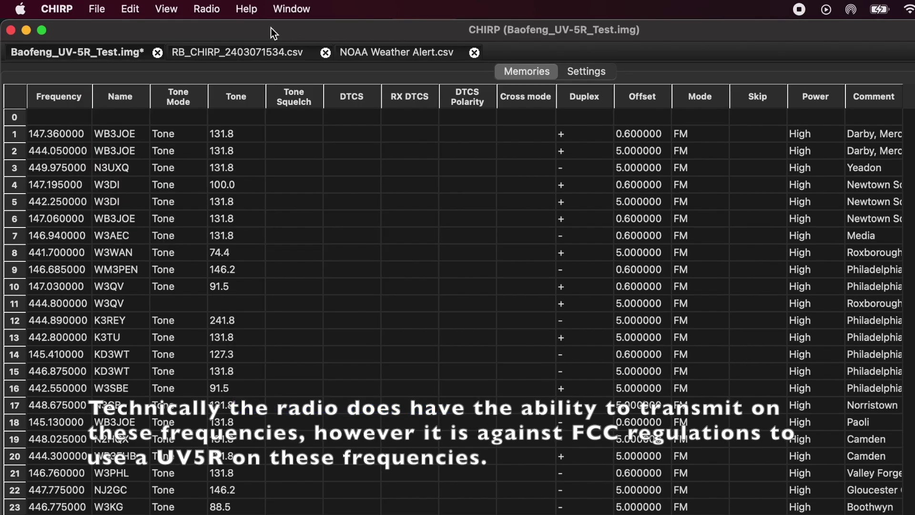
Upload Baofeng_UV-5R_Test.img to the Baofeng UV-5R radio through the FT232R USB UART port
left_click(207, 8)
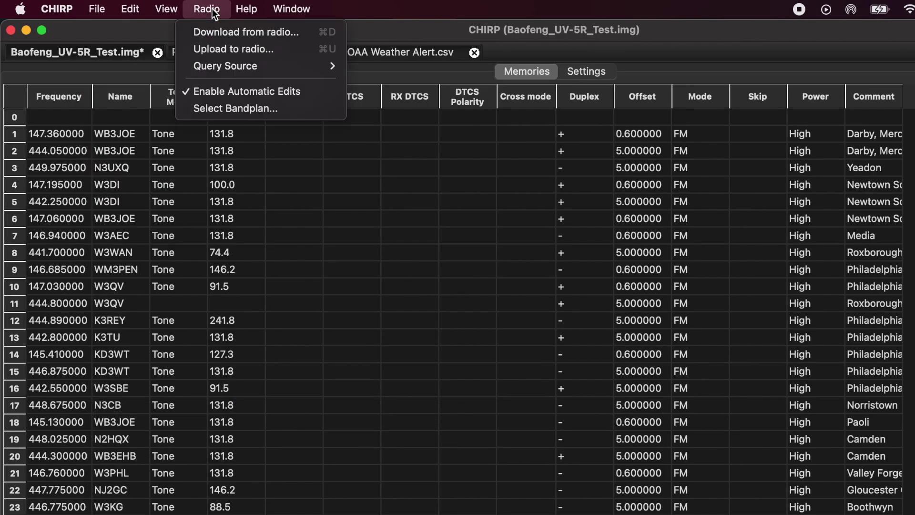
left_click(219, 33)
left_click_drag(429, 157, 383, 116)
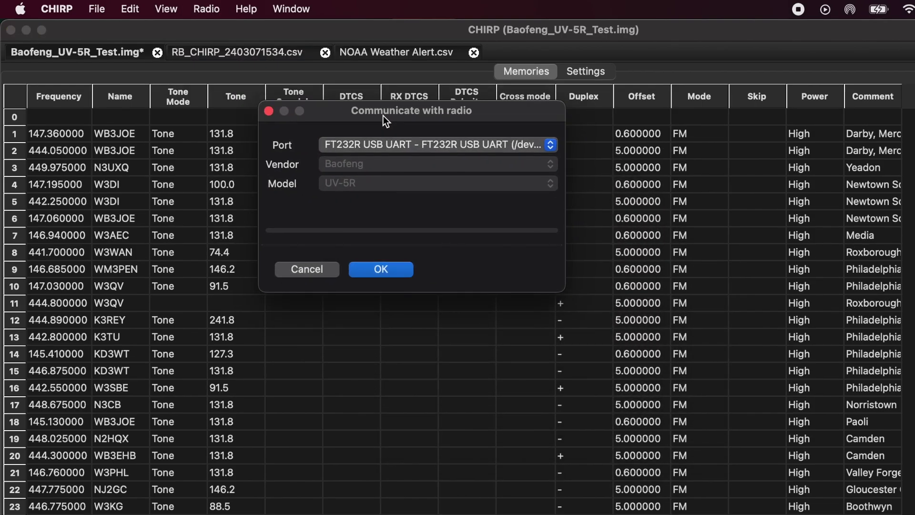
left_click(379, 270)
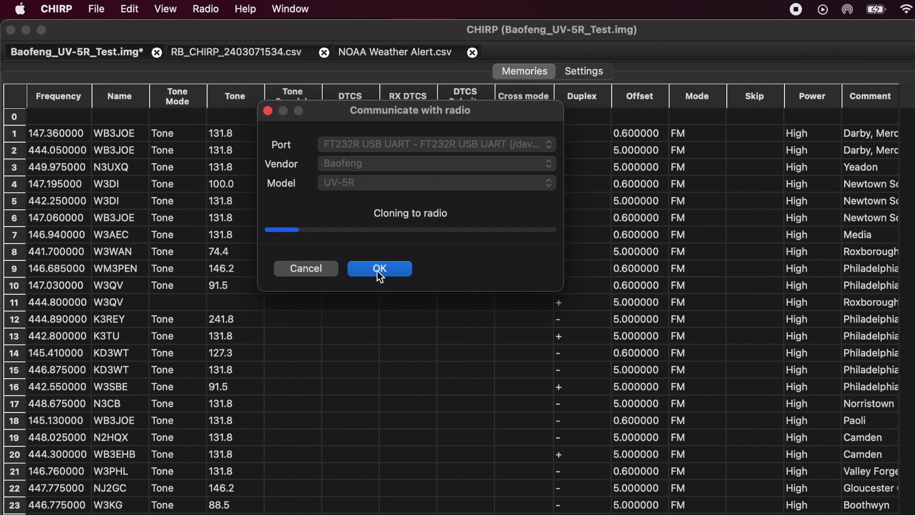